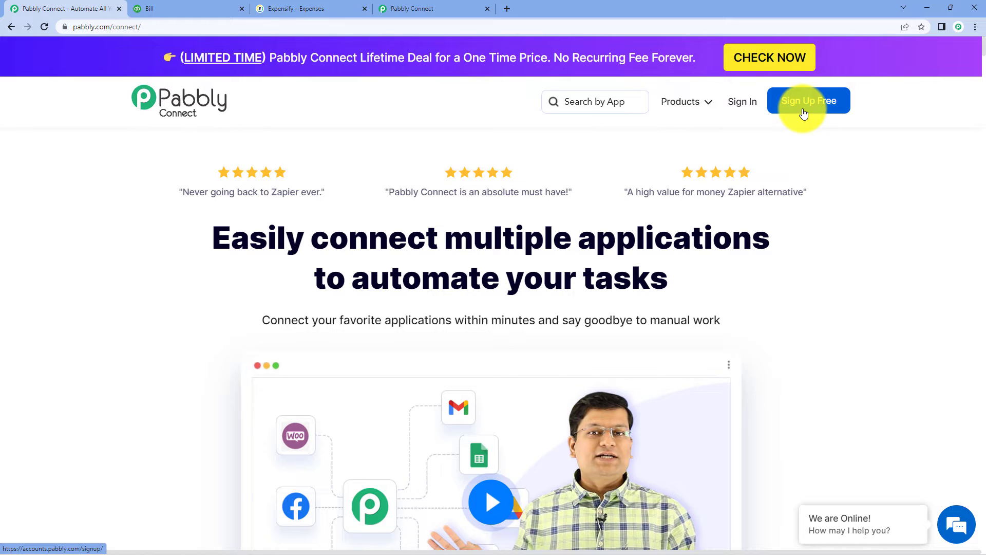
Sign in to open Pabbly Connect and create a workflow named "QuickBooks to Expensify"
{"action": "left_click", "coordinate": [750, 101]}
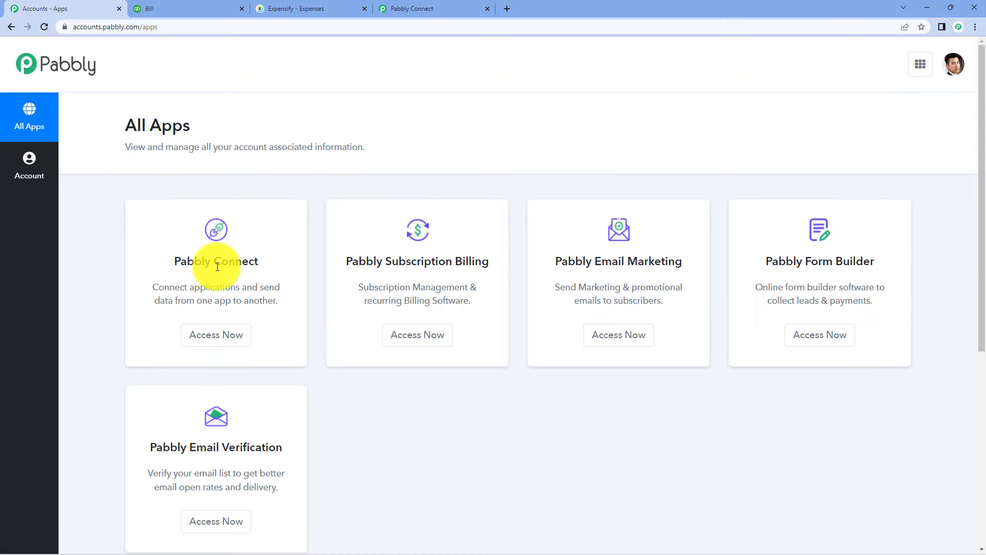
{"action": "left_click", "coordinate": [236, 337]}
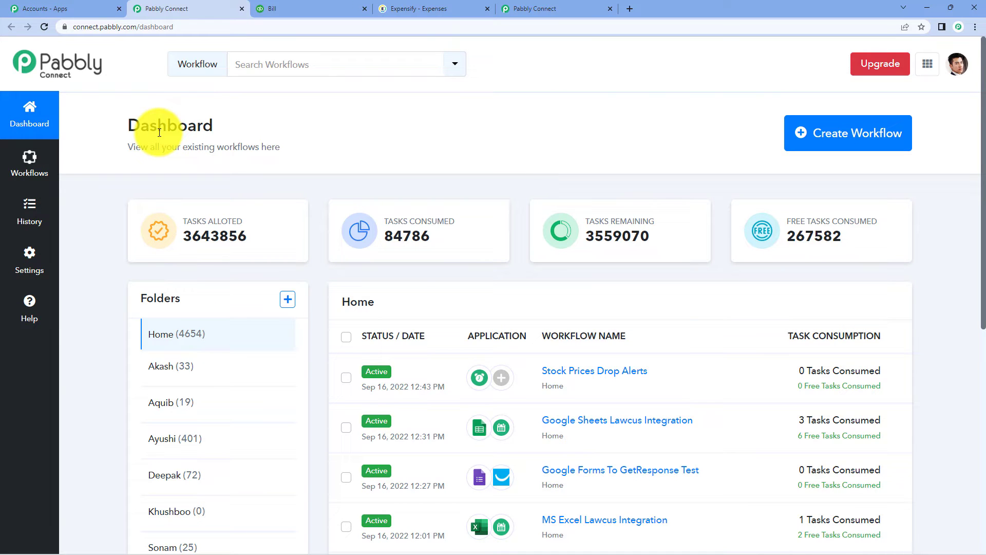
{"action": "left_click", "coordinate": [814, 133]}
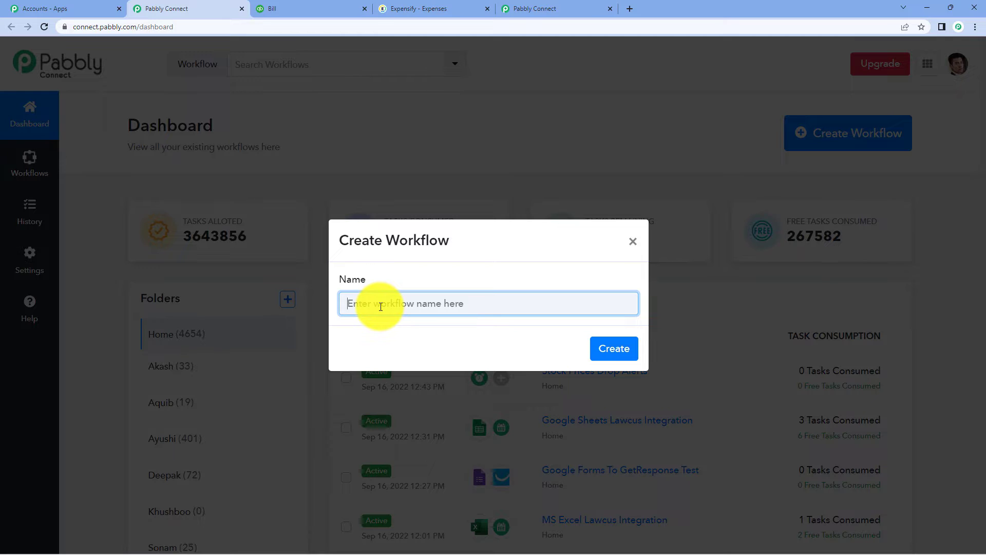
{"action": "type", "text": "QuickBooks to Expensify"}
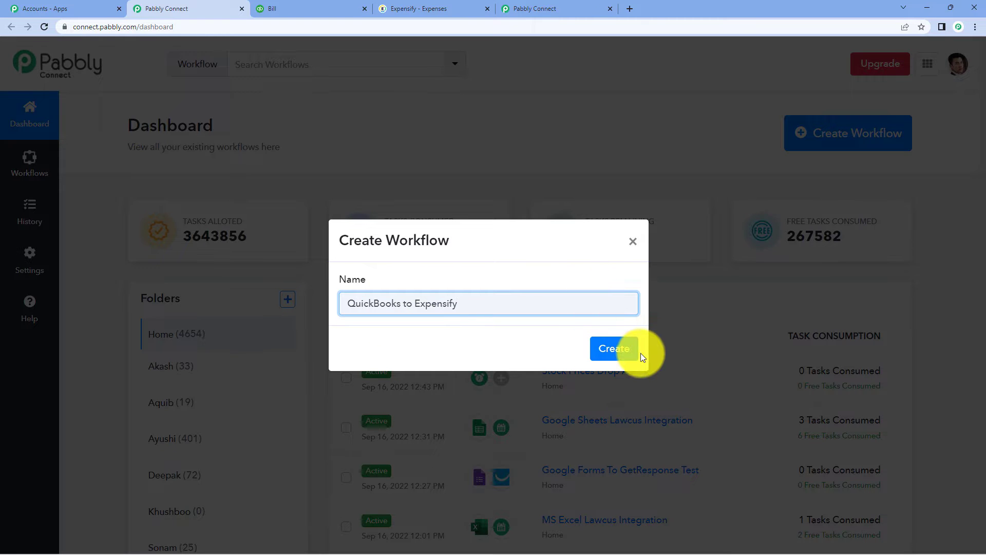
{"action": "left_click", "coordinate": [621, 348]}
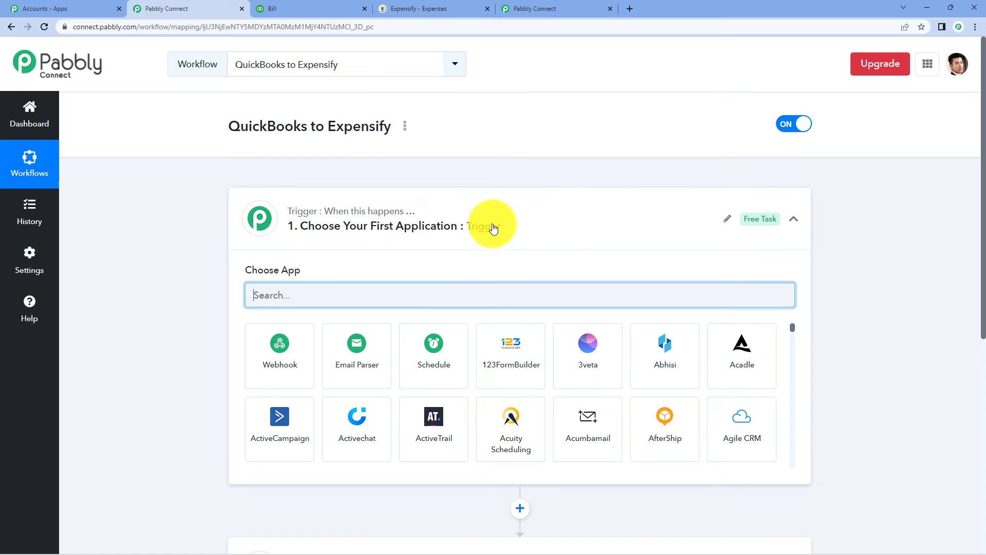
Expand the workflow's trigger and action sections and examine the app choices in each
{"action": "left_click", "coordinate": [493, 227]}
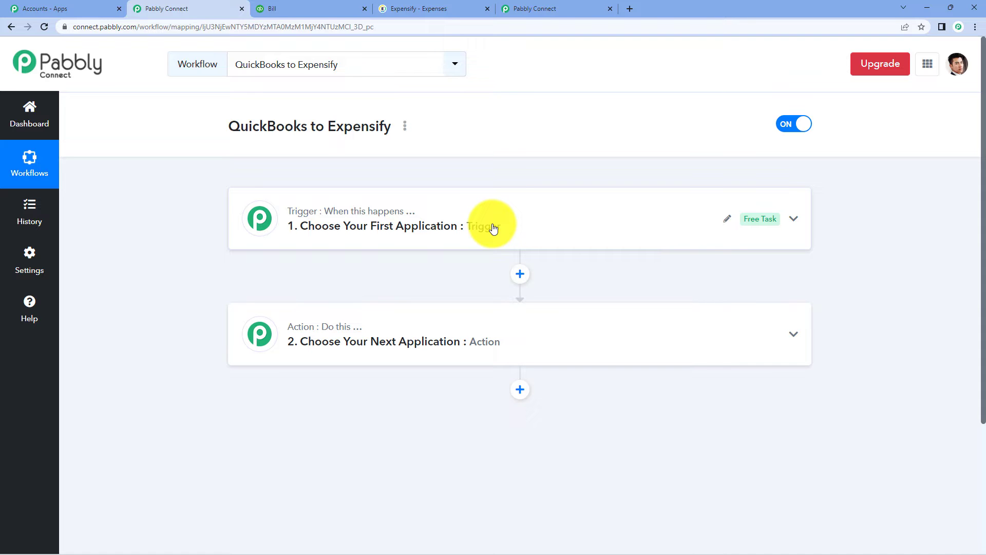
{"action": "left_click", "coordinate": [494, 226]}
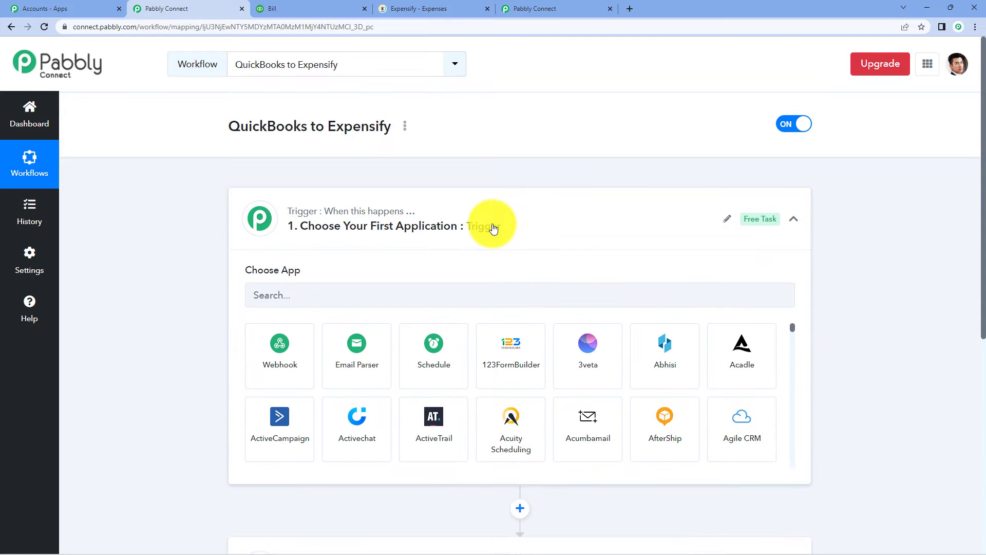
{"action": "scroll", "coordinate": [493, 227], "scroll_direction": "down", "scroll_amount": 3}
{"action": "left_click_drag", "start_coordinate": [239, 115], "coordinate": [390, 118]}
{"action": "scroll", "coordinate": [389, 119], "scroll_direction": "down", "scroll_amount": 3}
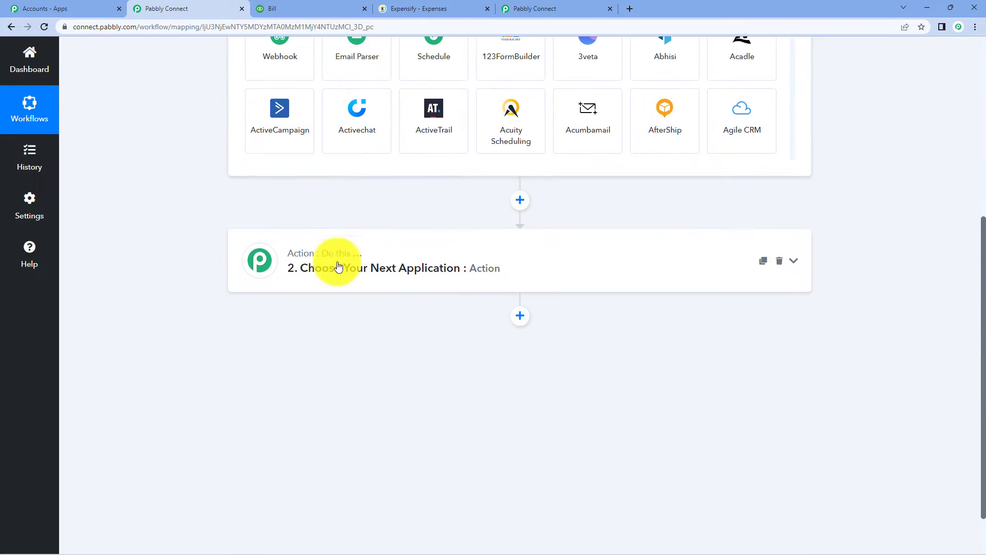
{"action": "left_click", "coordinate": [335, 263]}
{"action": "scroll", "coordinate": [353, 226], "scroll_direction": "up", "scroll_amount": 4}
{"action": "scroll", "coordinate": [352, 226], "scroll_direction": "up", "scroll_amount": 2}
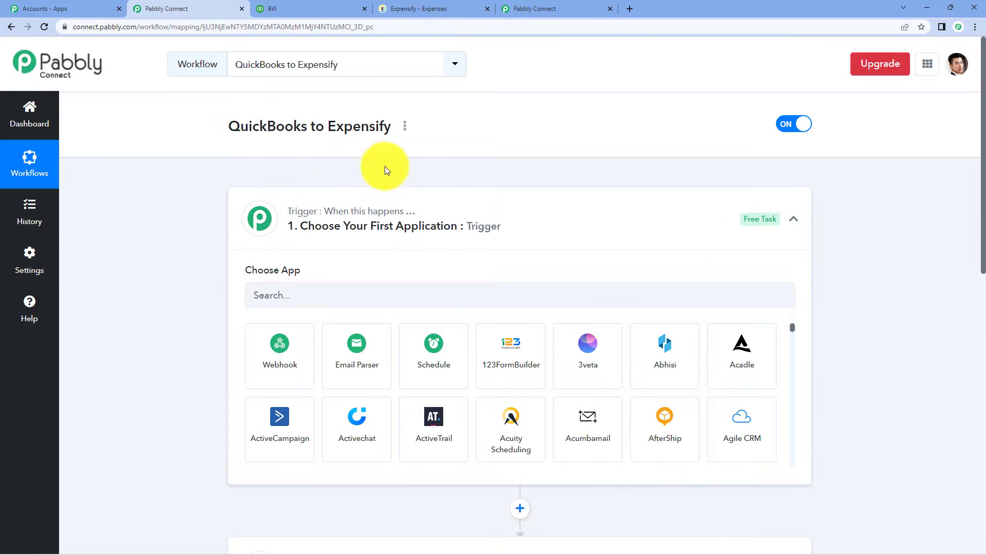
{"action": "scroll", "coordinate": [421, 204], "scroll_direction": "down", "scroll_amount": 4}
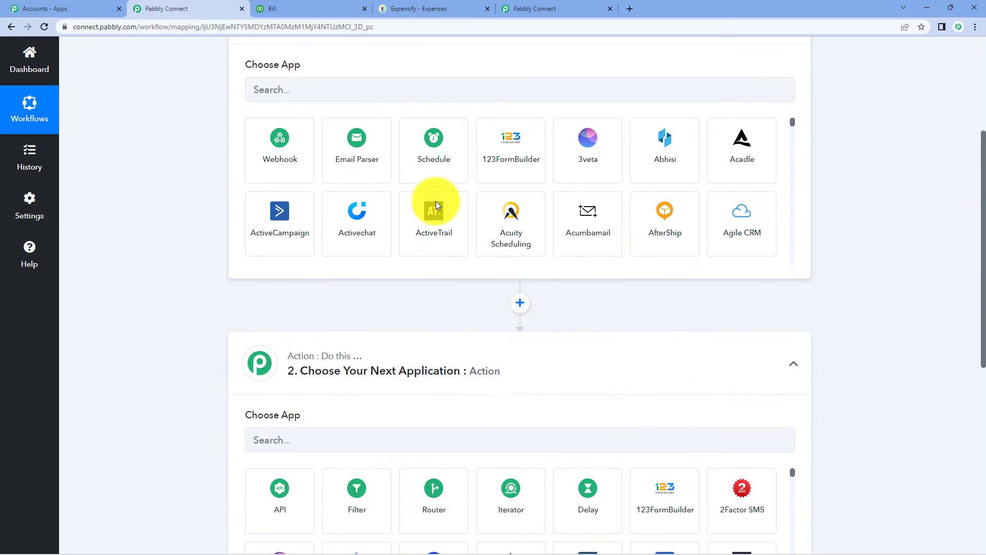
{"action": "mouse_move", "coordinate": [356, 360]}
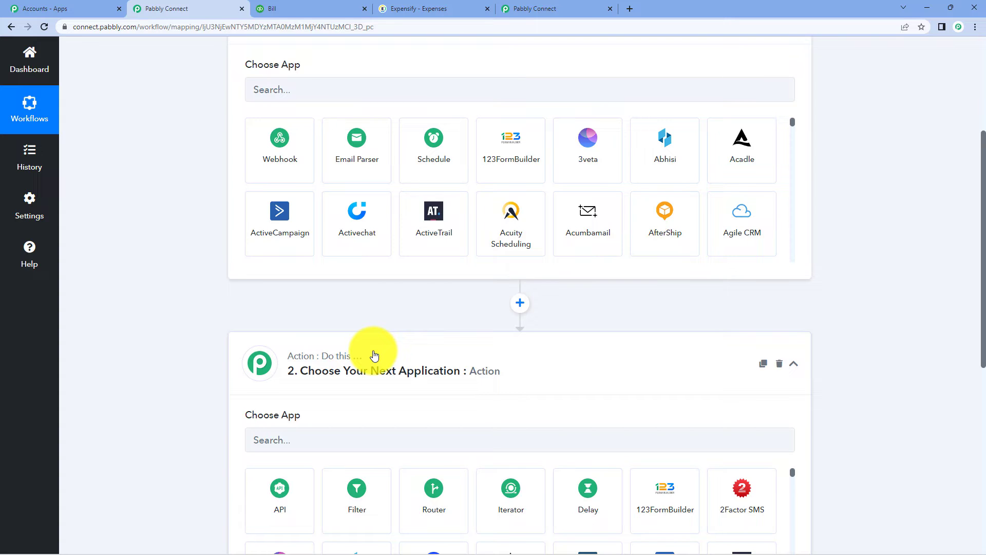
{"action": "scroll", "coordinate": [374, 355], "scroll_direction": "up", "scroll_amount": 4}
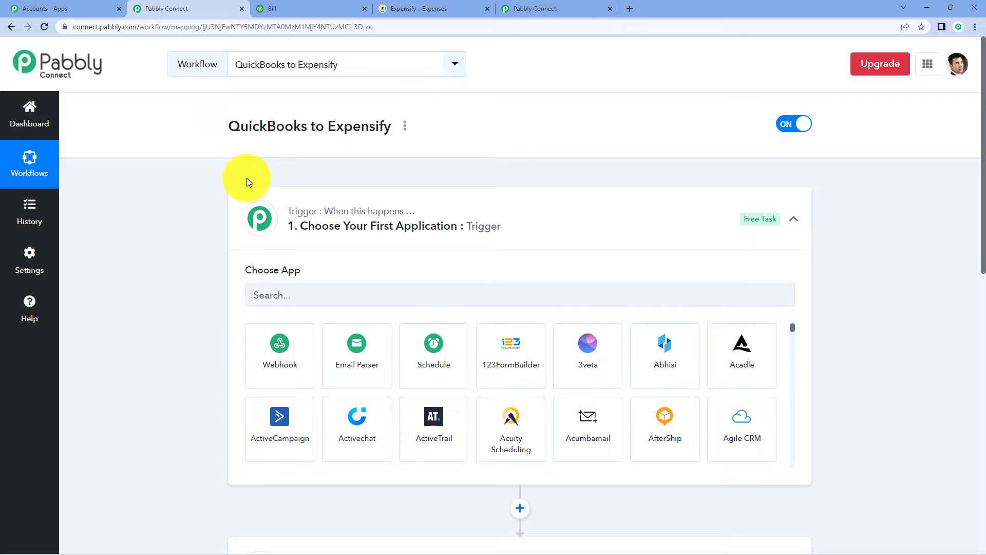
Set the trigger app to Quickbooks Online with New Bill as the trigger event
{"action": "left_click", "coordinate": [333, 288]}
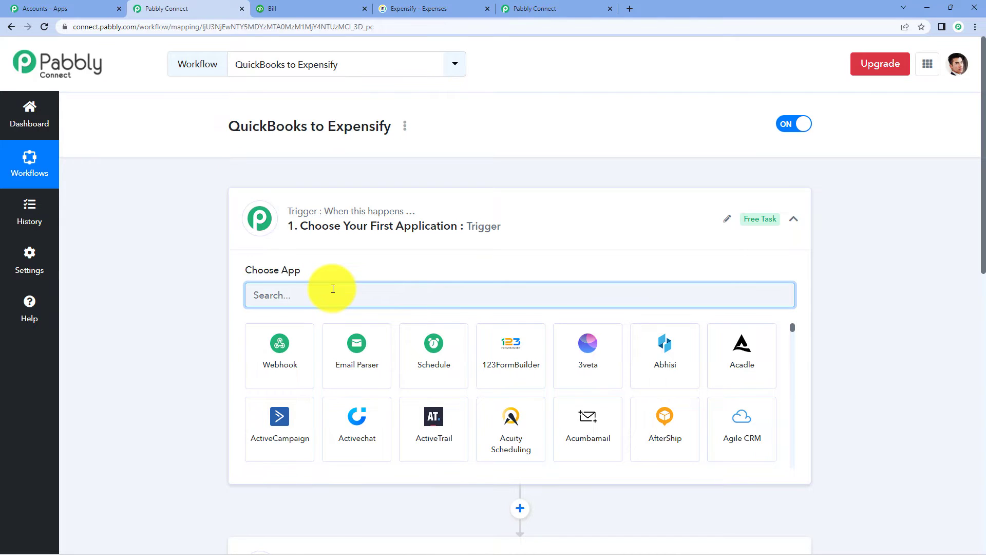
{"action": "type", "text": "quick"}
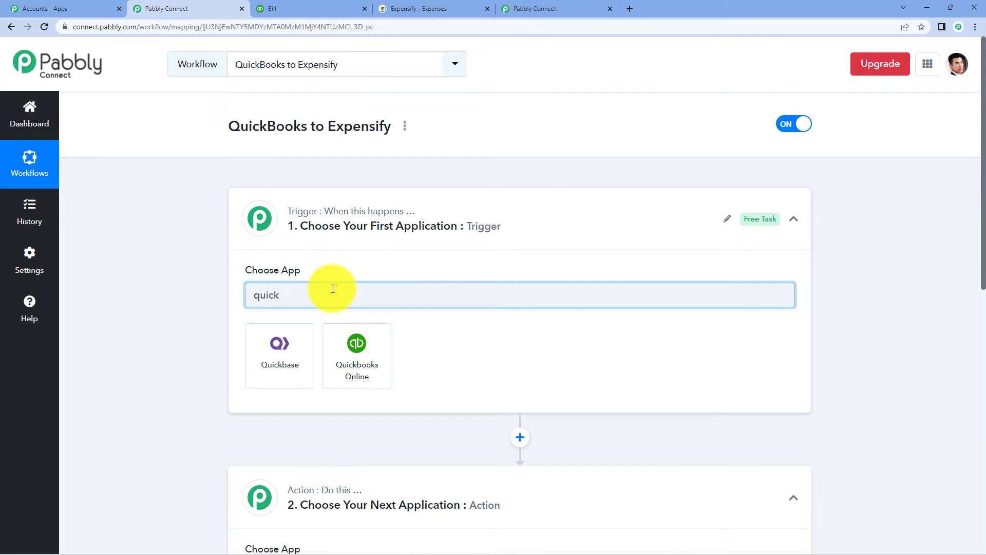
{"action": "left_click", "coordinate": [383, 364]}
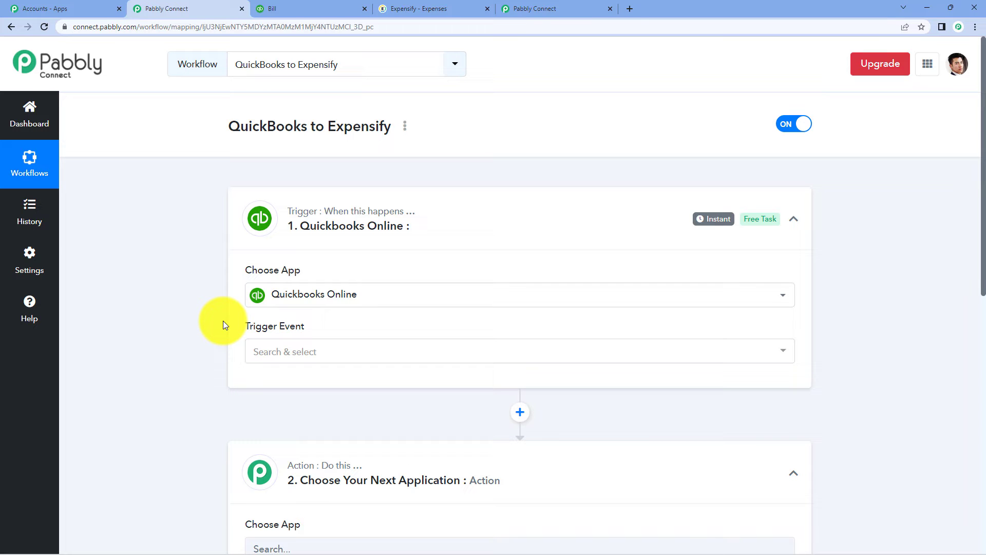
{"action": "scroll", "coordinate": [223, 324], "scroll_direction": "down", "scroll_amount": 2}
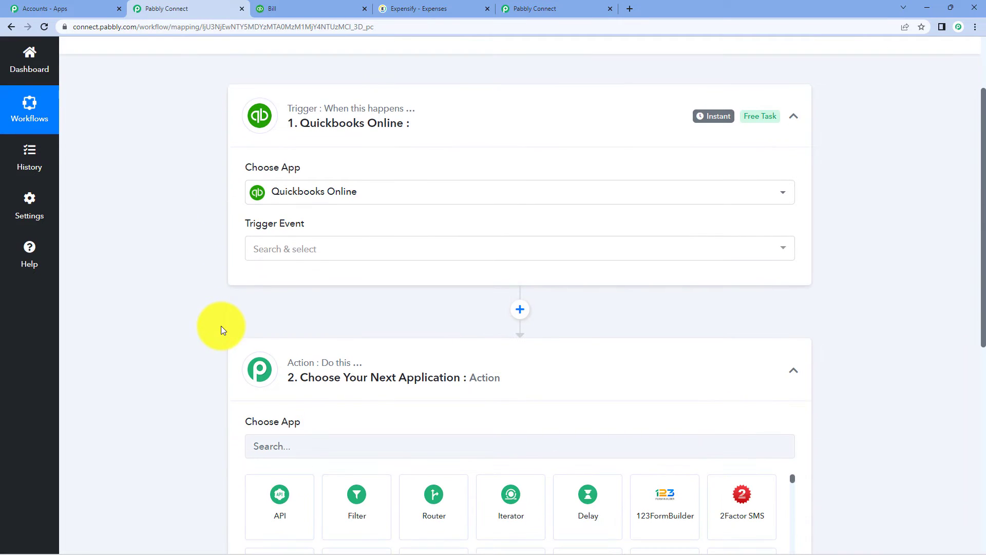
{"action": "left_click", "coordinate": [291, 251]}
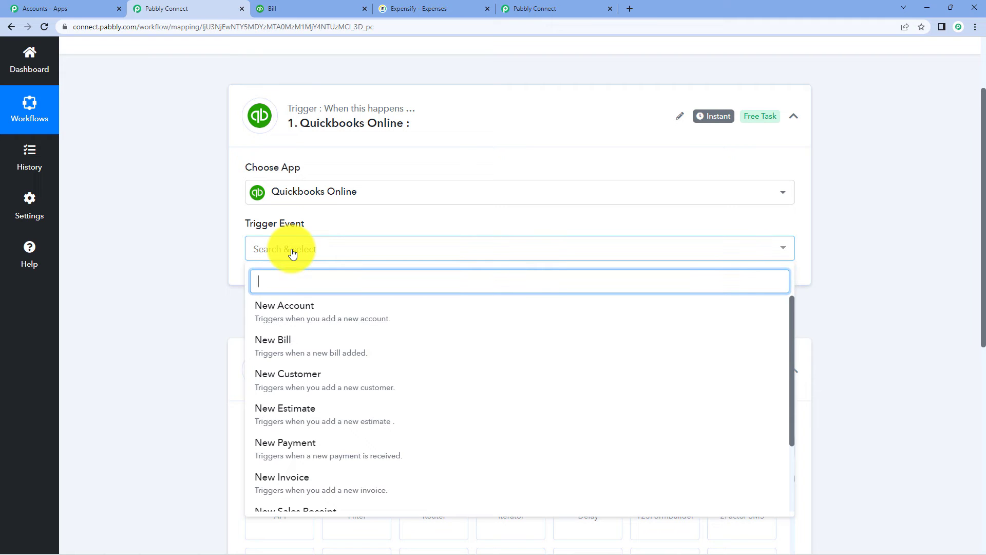
{"action": "left_click", "coordinate": [321, 350]}
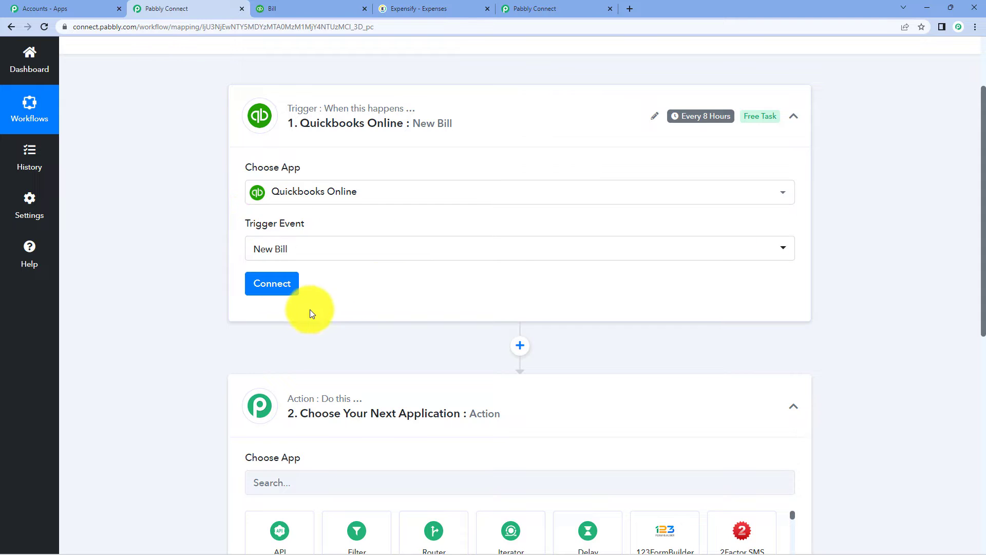
Connect the trigger to Quickbooks Online by adding and authorizing a new connection
{"action": "left_click", "coordinate": [282, 284]}
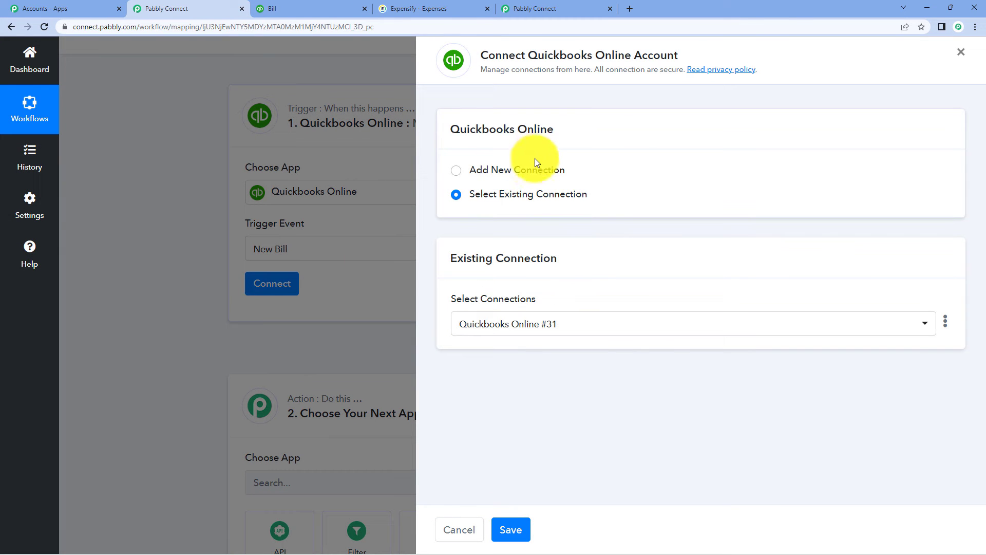
{"action": "left_click", "coordinate": [535, 168]}
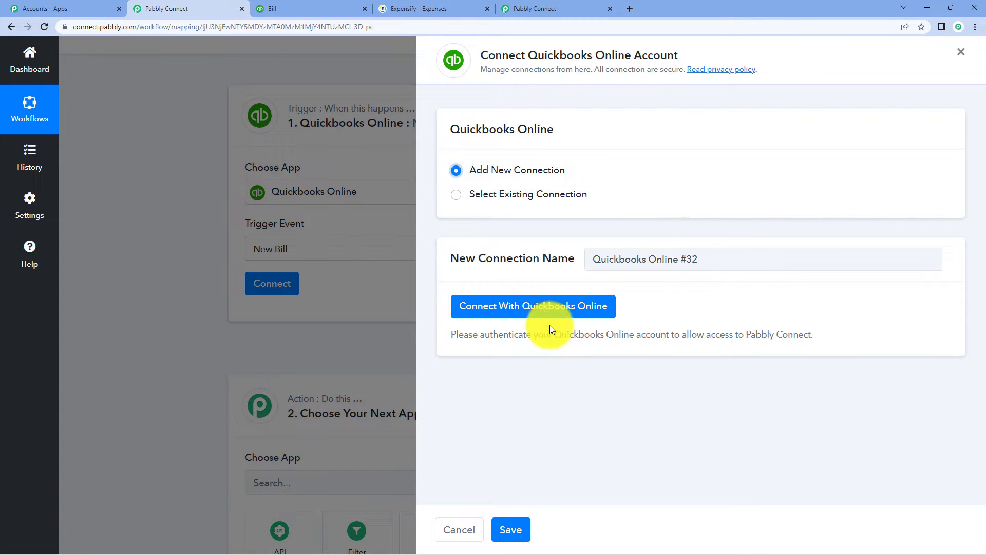
{"action": "left_click", "coordinate": [550, 312]}
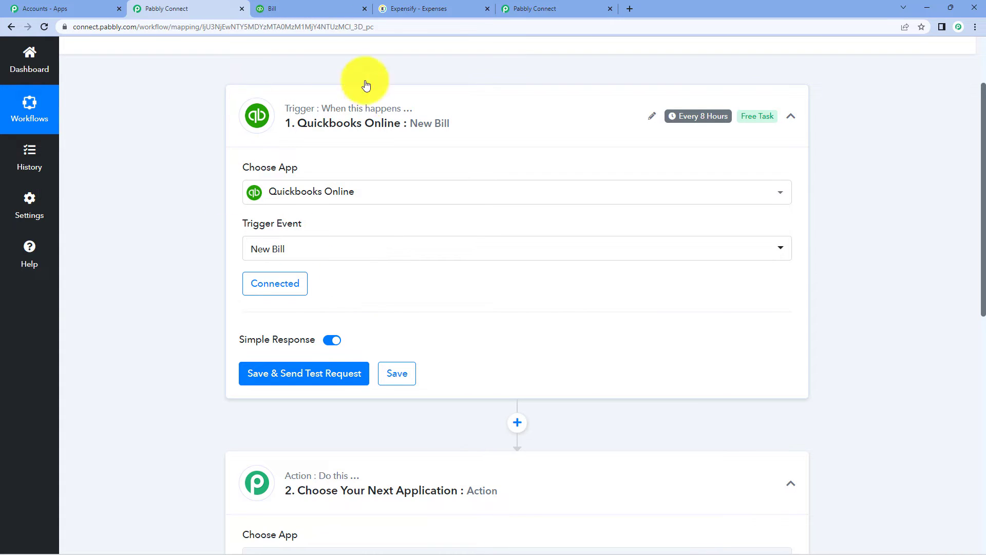
Switch to QuickBooks and examine the existing bill's vendor, dates, category and amount
{"action": "left_click", "coordinate": [342, 7]}
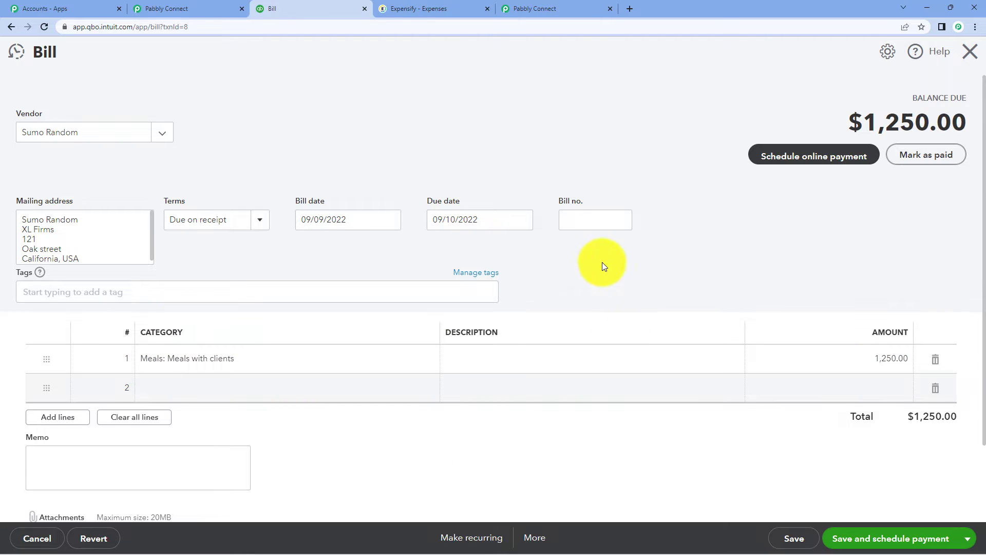
{"action": "scroll", "coordinate": [370, 176], "scroll_direction": "down", "scroll_amount": 2}
{"action": "scroll", "coordinate": [370, 176], "scroll_direction": "up", "scroll_amount": 2}
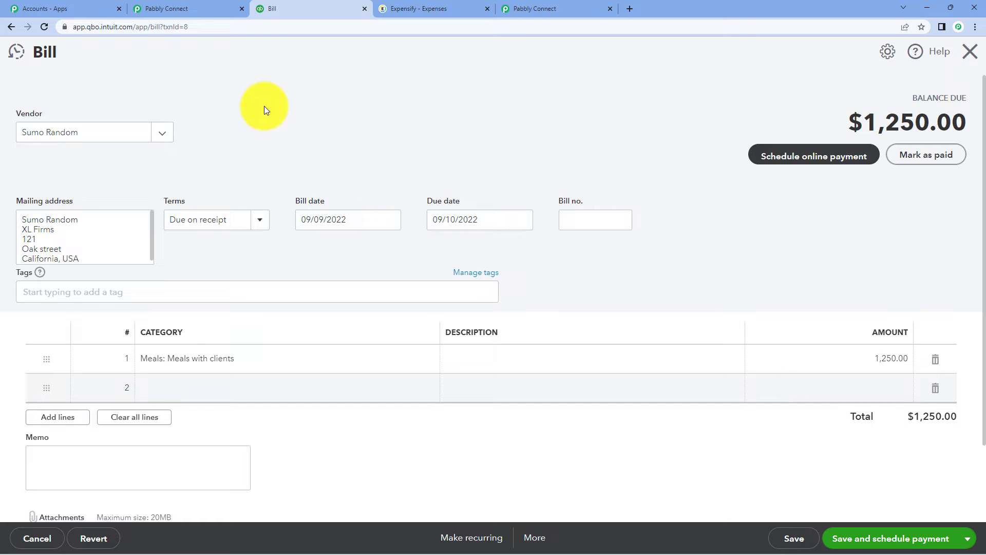
Switch back to the Pabbly Connect workflow, save the New Bill trigger and send a test request
{"action": "left_click", "coordinate": [187, 9]}
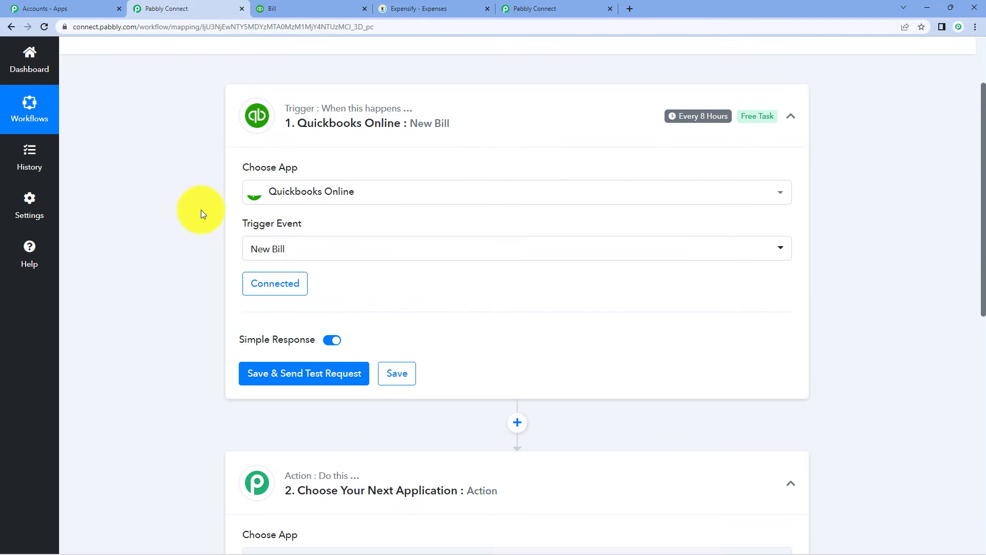
{"action": "left_click", "coordinate": [315, 378]}
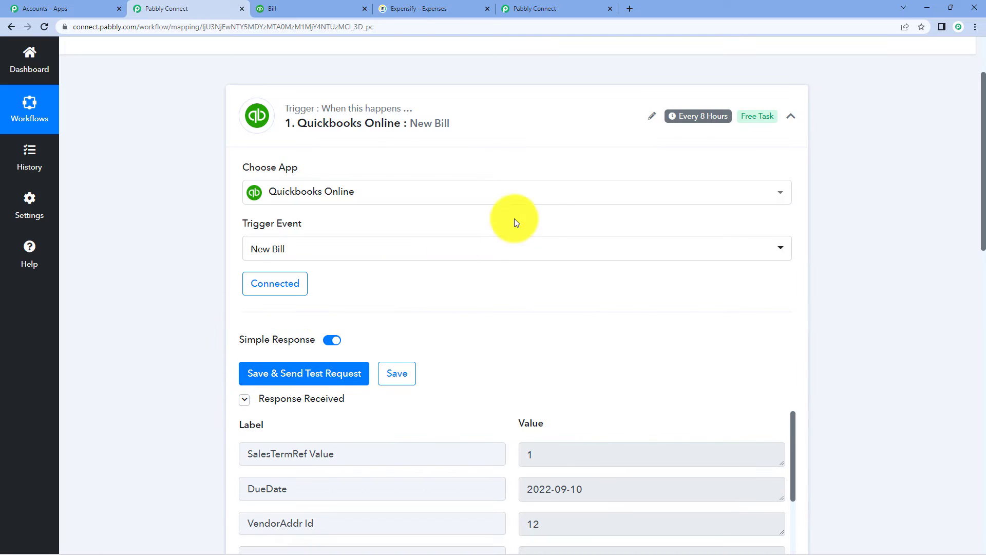
{"action": "scroll", "coordinate": [558, 210], "scroll_direction": "down", "scroll_amount": 3}
{"action": "scroll", "coordinate": [560, 214], "scroll_direction": "down", "scroll_amount": 2}
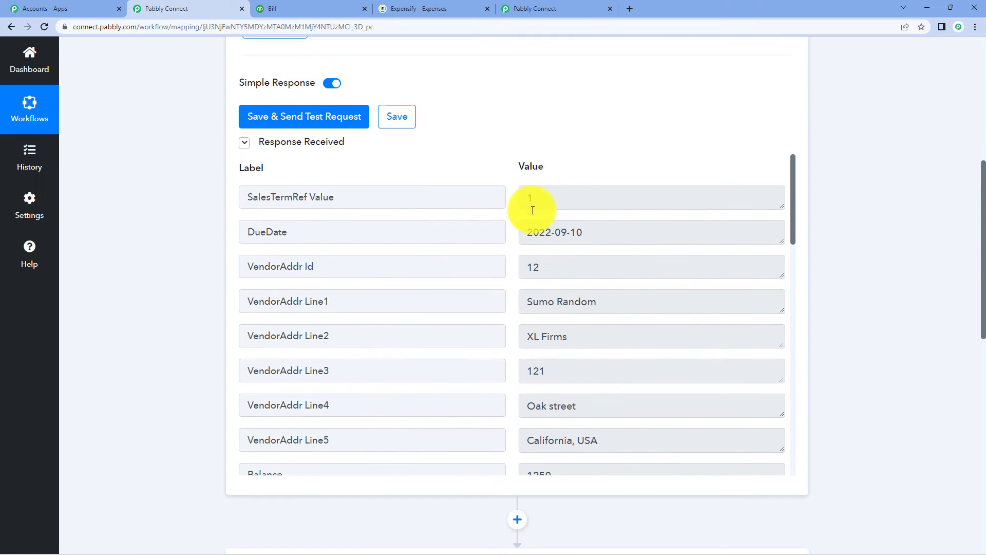
Compare the received trigger response with the QuickBooks bill, checking vendor address, dates, currency, line details and total amount
{"action": "left_click", "coordinate": [279, 8]}
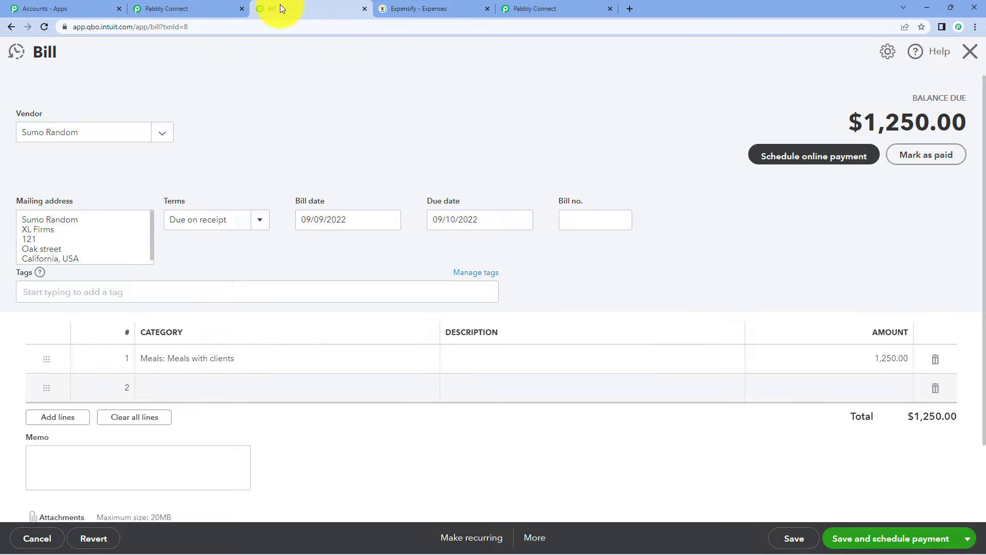
{"action": "left_click", "coordinate": [155, 8]}
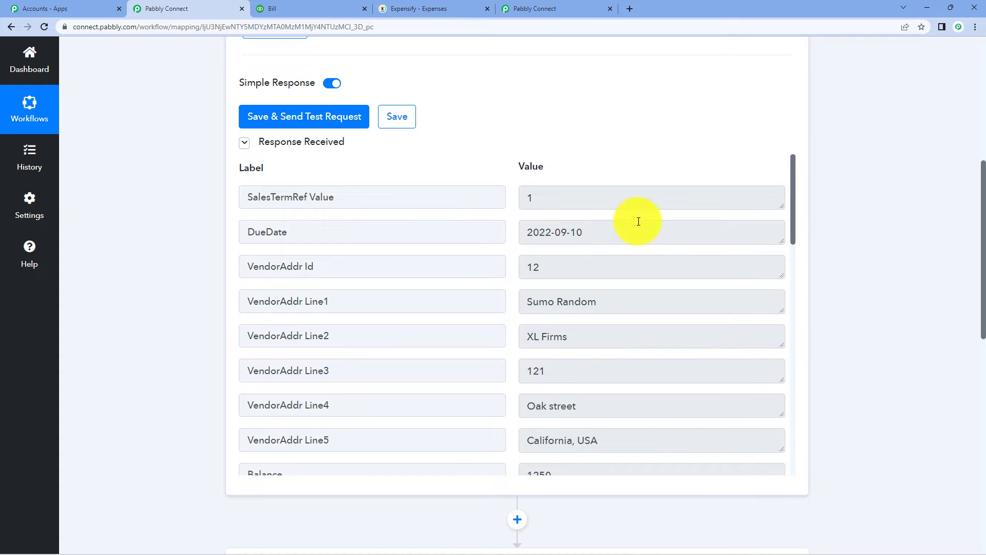
{"action": "scroll", "coordinate": [612, 230], "scroll_direction": "down", "scroll_amount": 2}
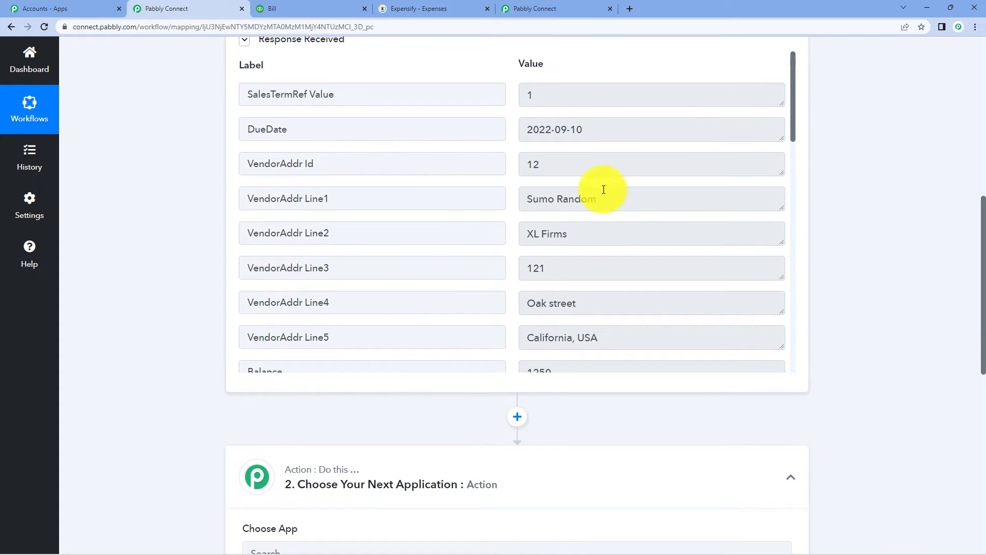
{"action": "scroll", "coordinate": [594, 181], "scroll_direction": "down", "scroll_amount": 2}
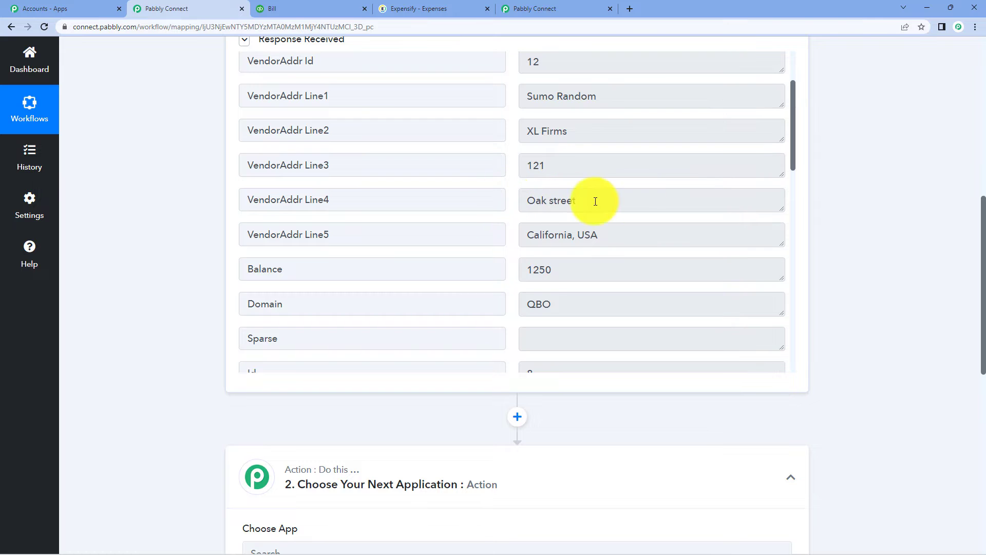
{"action": "scroll", "coordinate": [607, 239], "scroll_direction": "down", "scroll_amount": 1}
{"action": "scroll", "coordinate": [608, 238], "scroll_direction": "down", "scroll_amount": 6}
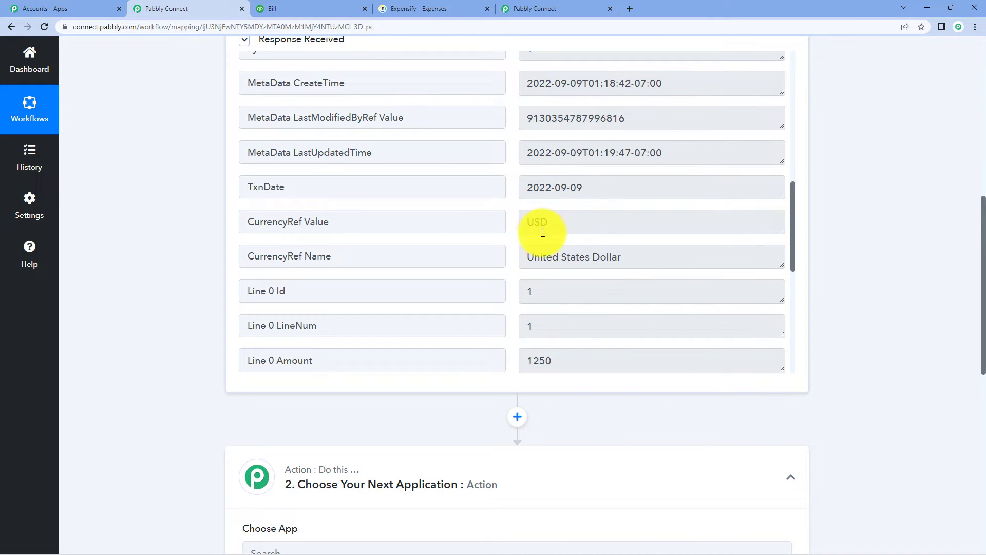
{"action": "scroll", "coordinate": [639, 267], "scroll_direction": "down", "scroll_amount": 5}
{"action": "scroll", "coordinate": [637, 262], "scroll_direction": "up", "scroll_amount": 1}
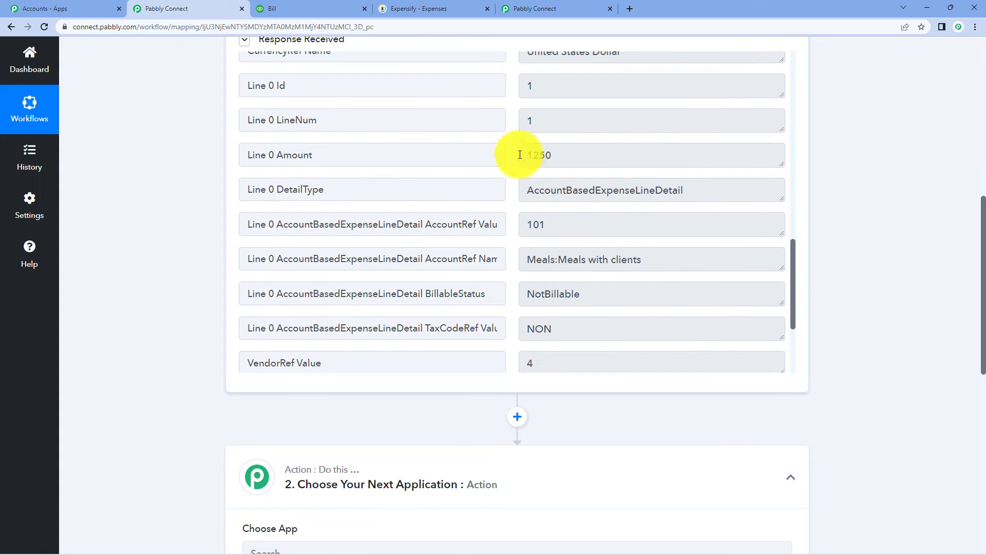
{"action": "scroll", "coordinate": [621, 235], "scroll_direction": "down", "scroll_amount": 3}
{"action": "scroll", "coordinate": [621, 235], "scroll_direction": "down", "scroll_amount": 1}
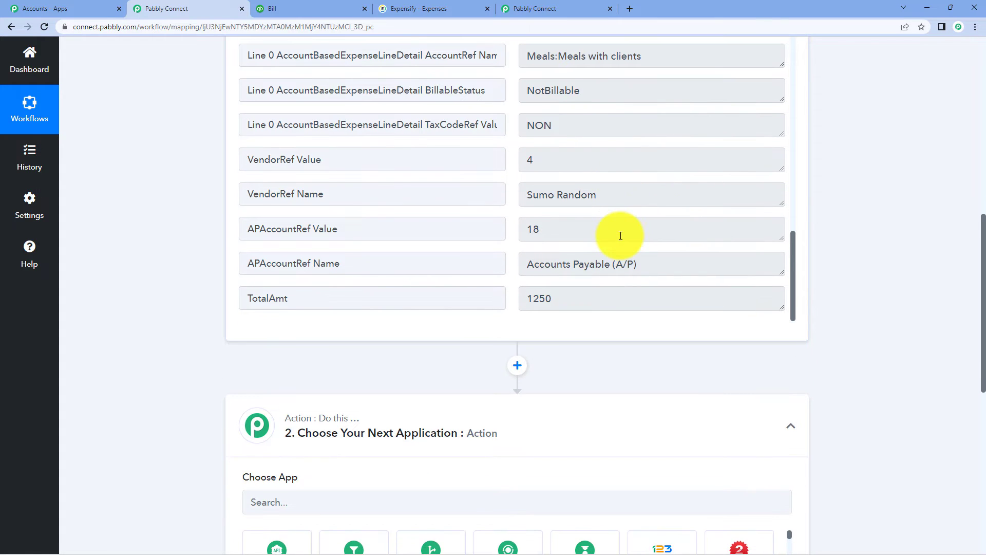
{"action": "scroll", "coordinate": [624, 279], "scroll_direction": "up", "scroll_amount": 5}
{"action": "scroll", "coordinate": [624, 279], "scroll_direction": "up", "scroll_amount": 10}
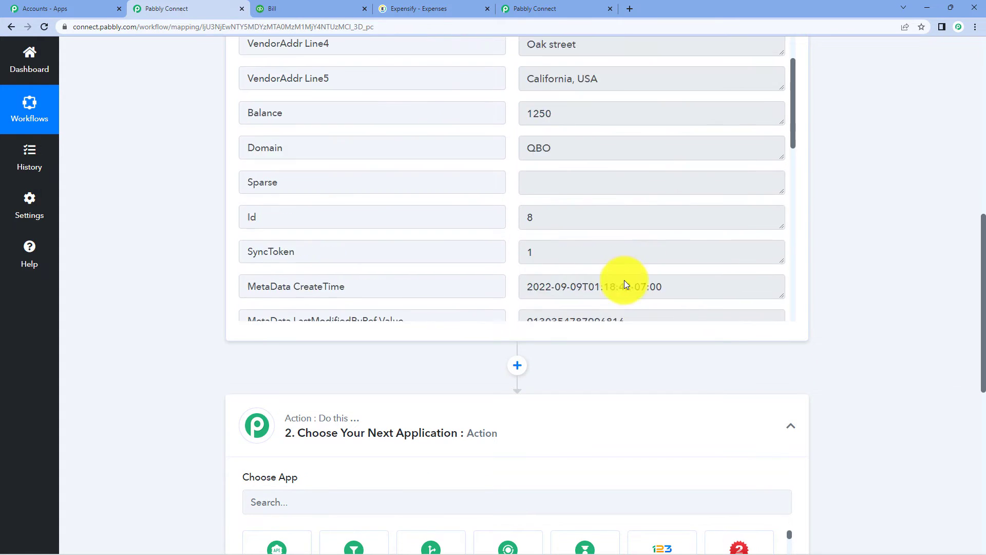
{"action": "scroll", "coordinate": [671, 192], "scroll_direction": "up", "scroll_amount": 5}
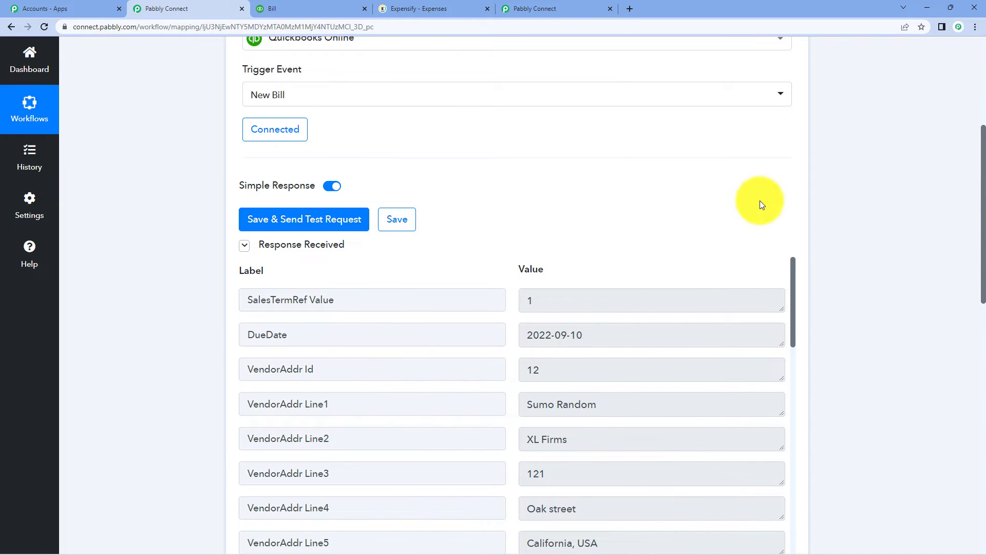
Collapse the New Bill trigger and set the action step to Expensify with the Create Expense event
{"action": "scroll", "coordinate": [807, 211], "scroll_direction": "up", "scroll_amount": 4}
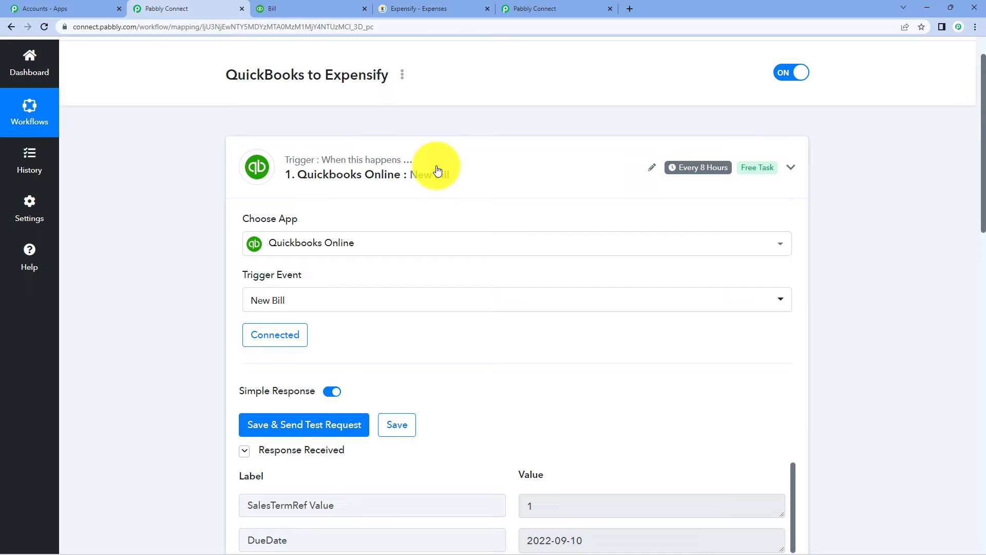
{"action": "left_click", "coordinate": [437, 170]}
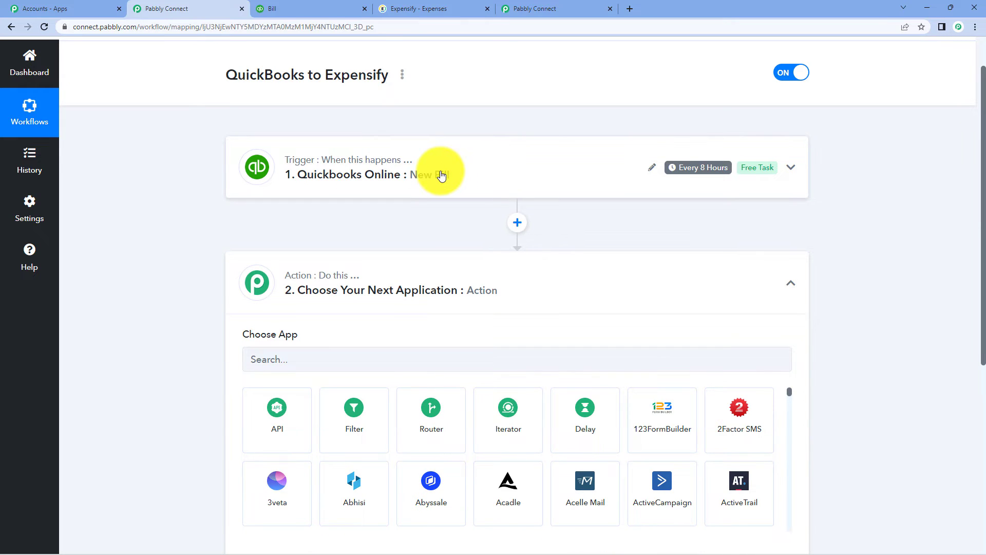
{"action": "scroll", "coordinate": [406, 257], "scroll_direction": "down", "scroll_amount": 2}
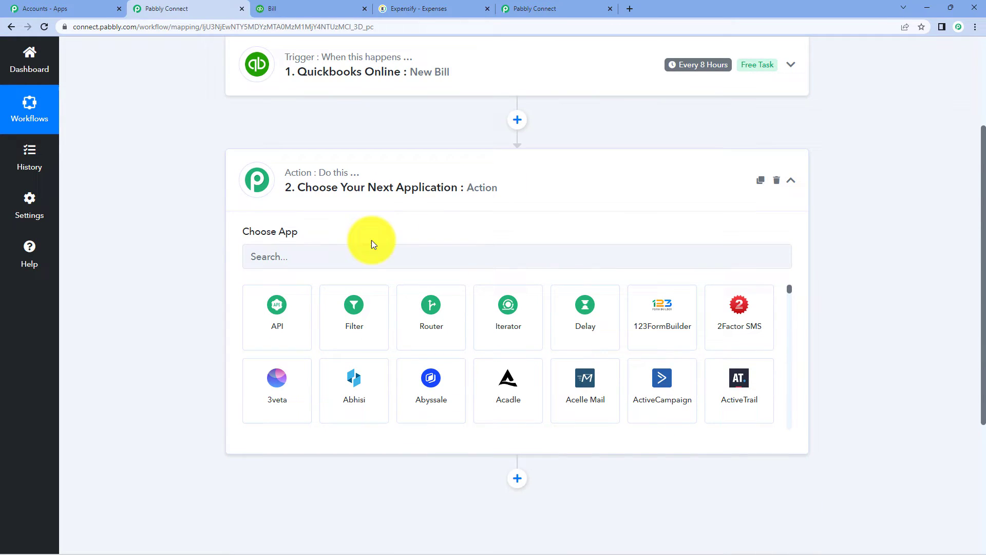
{"action": "left_click", "coordinate": [348, 249]}
{"action": "type", "text": "expensi"}
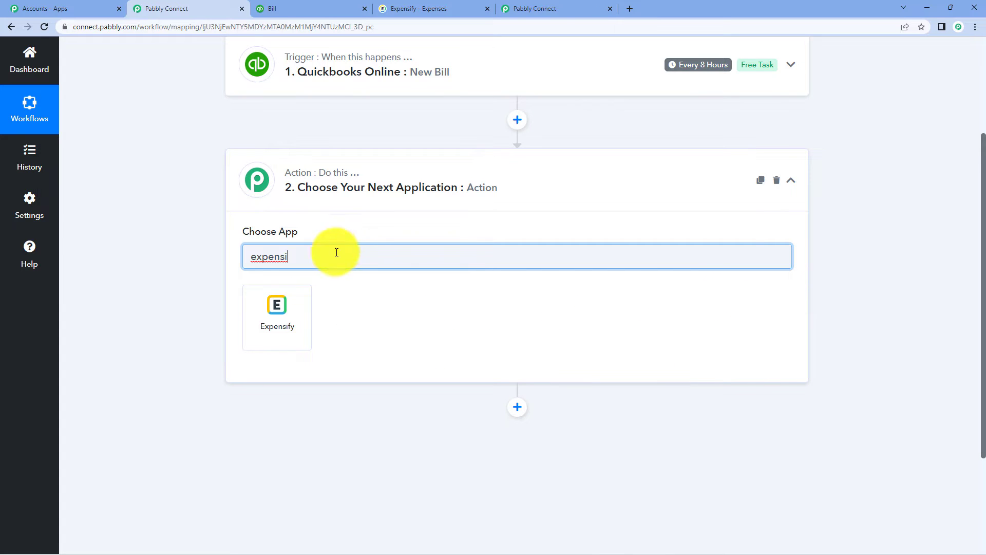
{"action": "left_click", "coordinate": [269, 309]}
{"action": "left_click", "coordinate": [289, 321]}
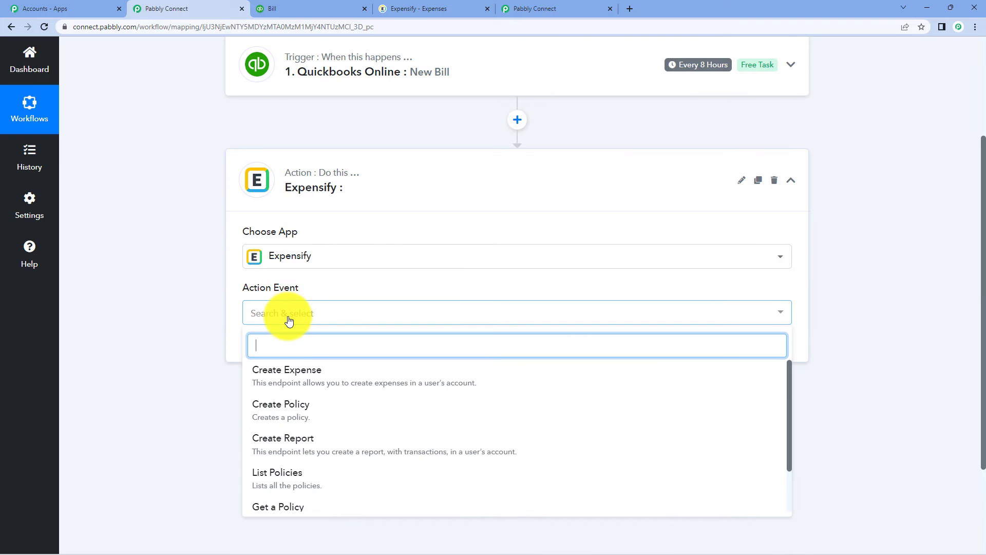
{"action": "left_click", "coordinate": [310, 380]}
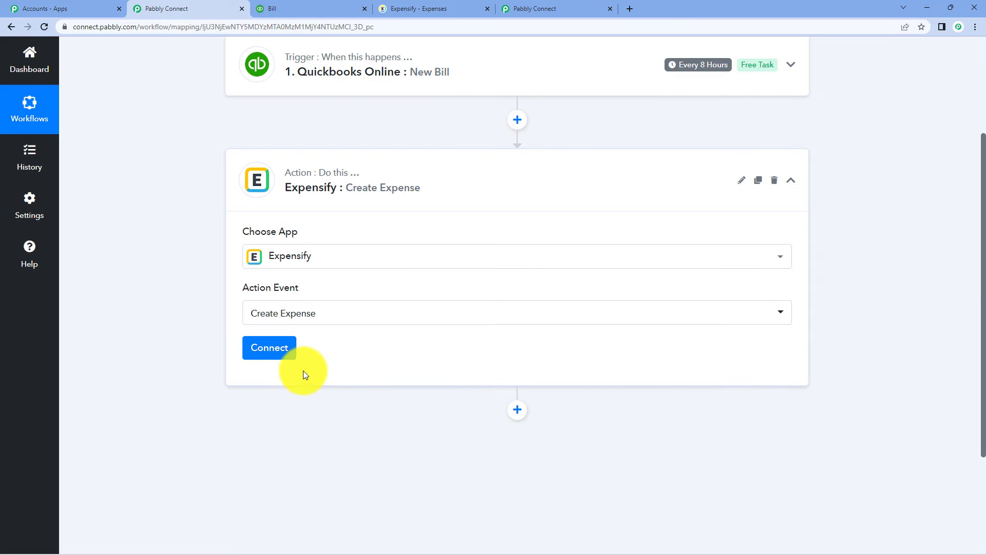
Start a new Expensify connection for the action and open Expensify's integration credentials page
{"action": "left_click", "coordinate": [279, 353]}
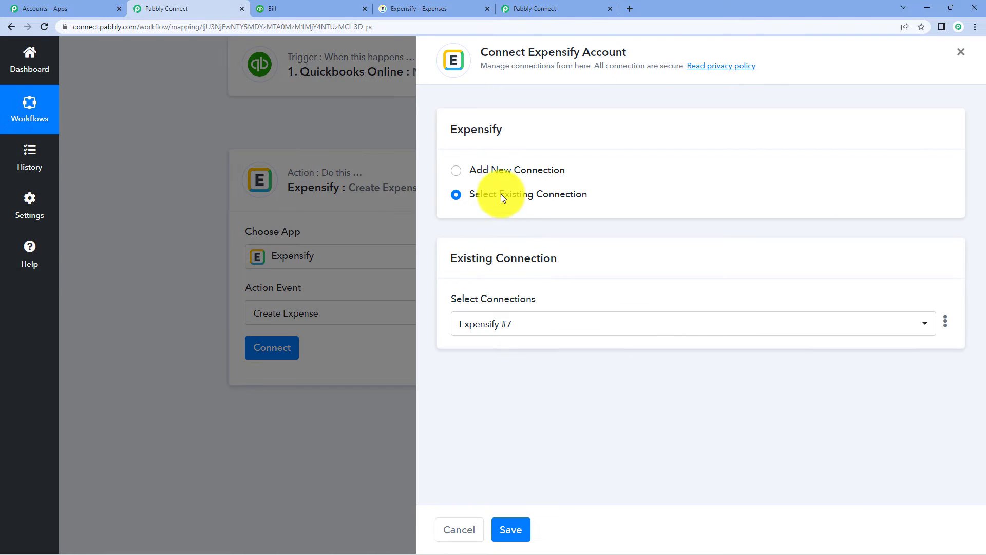
{"action": "left_click", "coordinate": [500, 172]}
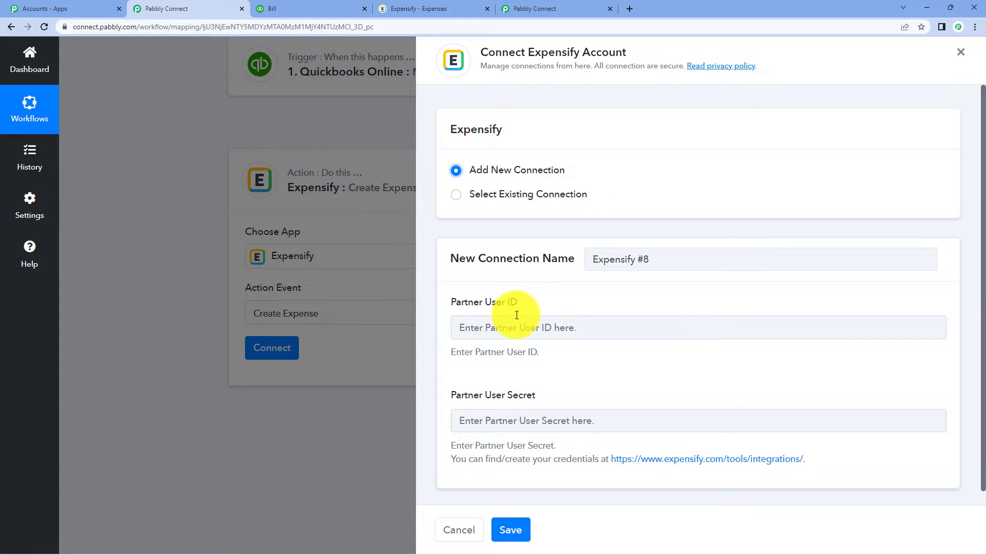
{"action": "scroll", "coordinate": [570, 334], "scroll_direction": "down", "scroll_amount": 1}
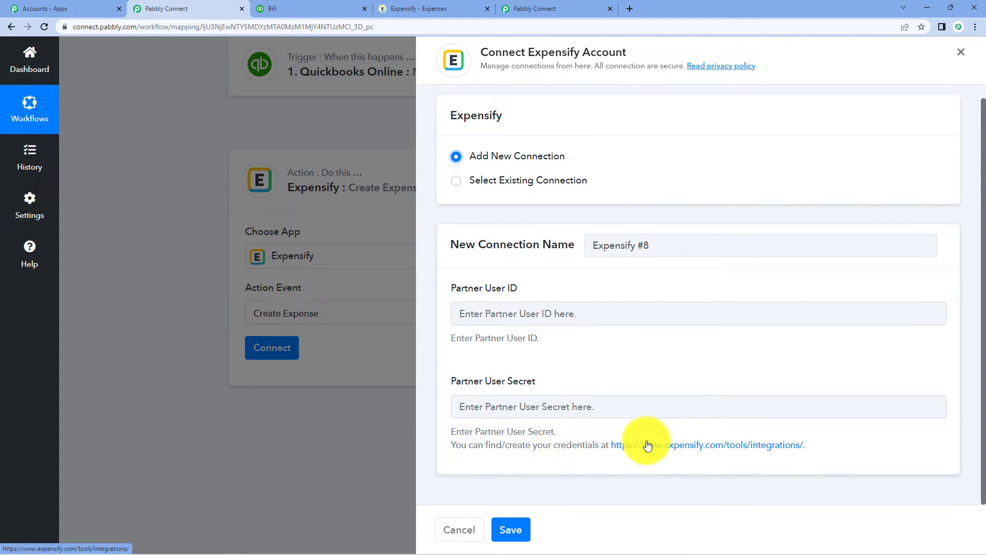
{"action": "left_click", "coordinate": [397, 9]}
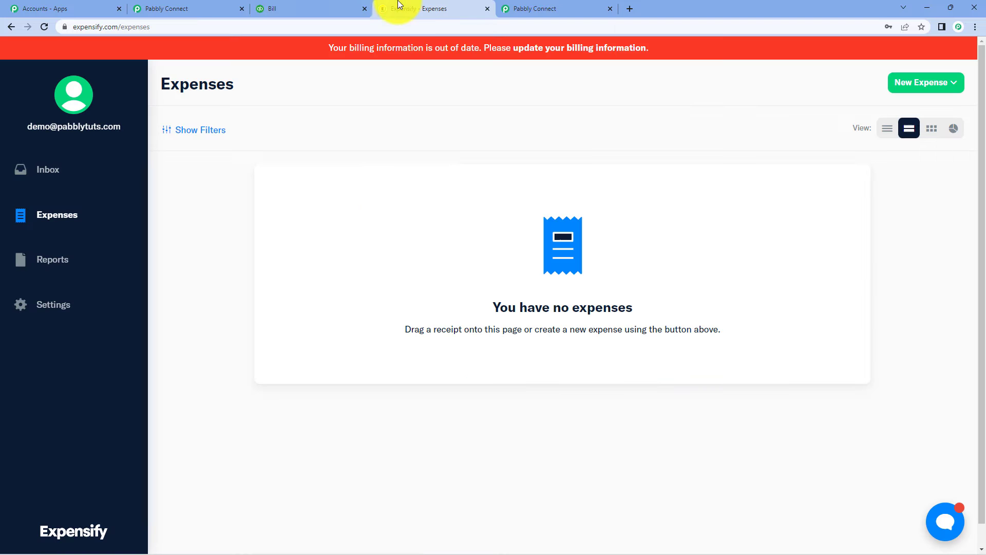
{"action": "left_click", "coordinate": [149, 8]}
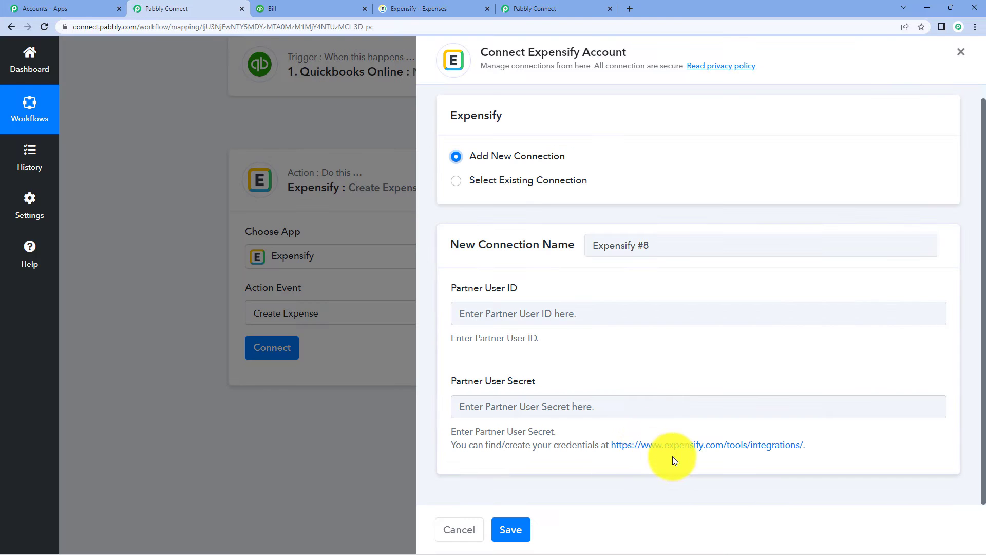
{"action": "left_click", "coordinate": [686, 446]}
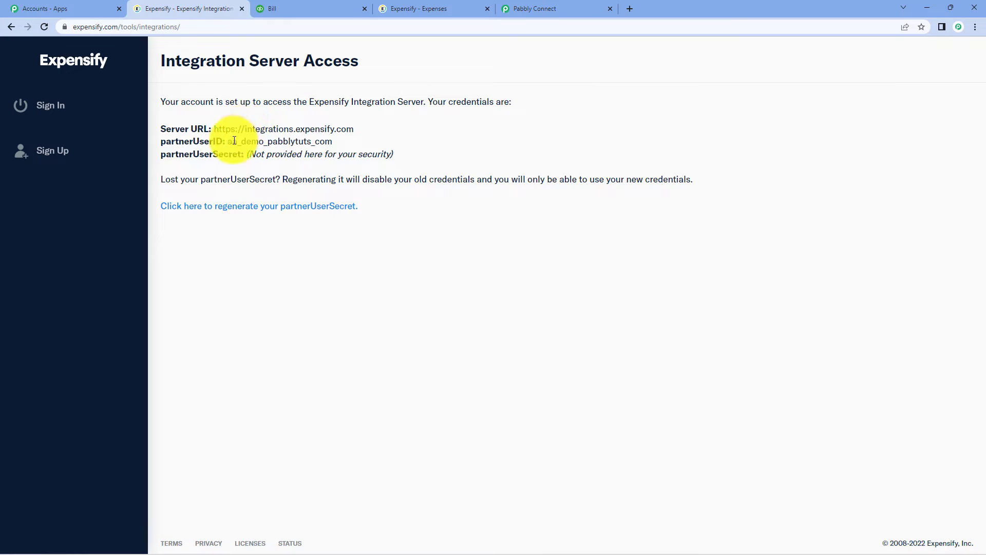
Copy the partner user ID from the Expensify credentials page into the new connection's Partner User ID
{"action": "left_click_drag", "start_coordinate": [228, 141], "coordinate": [340, 142]}
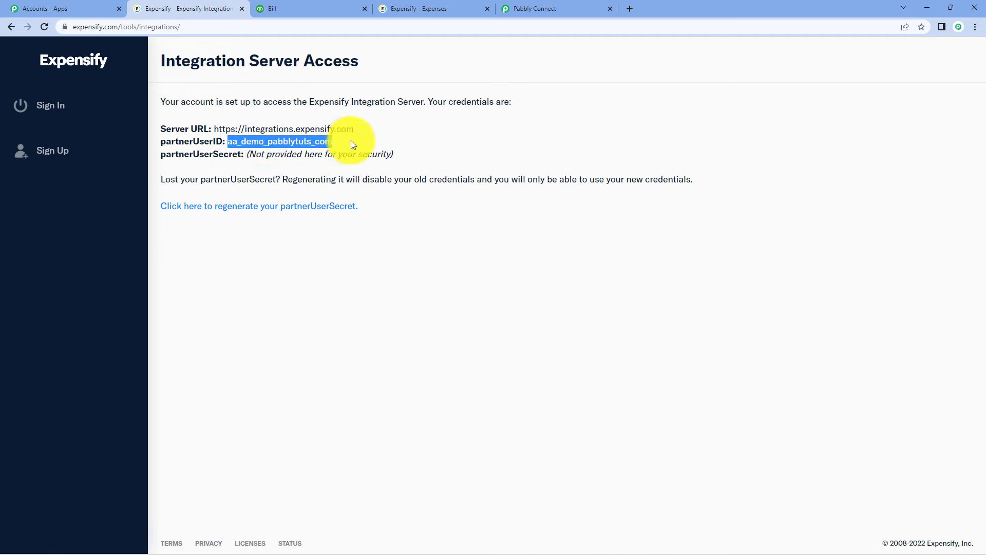
{"action": "left_click", "coordinate": [95, 8]}
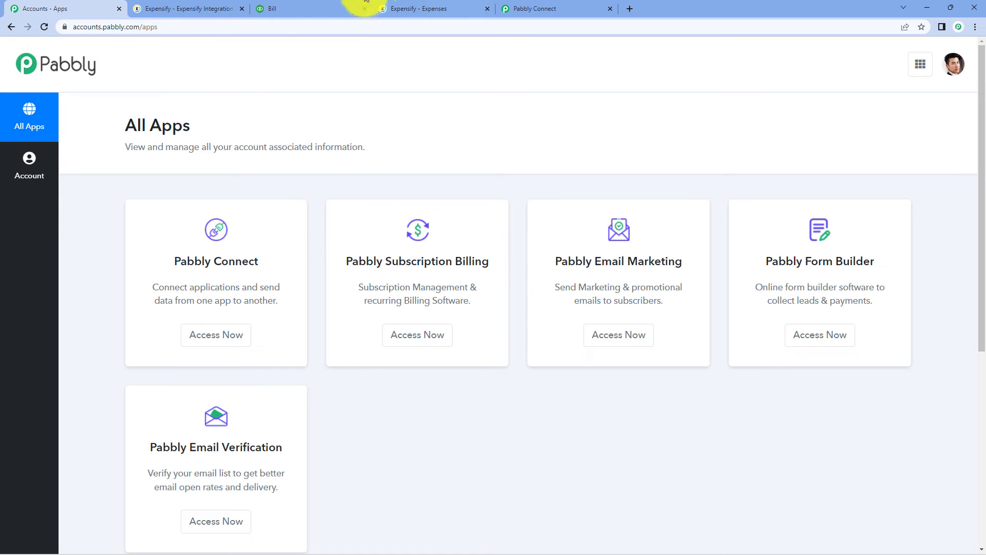
{"action": "left_click", "coordinate": [534, 9]}
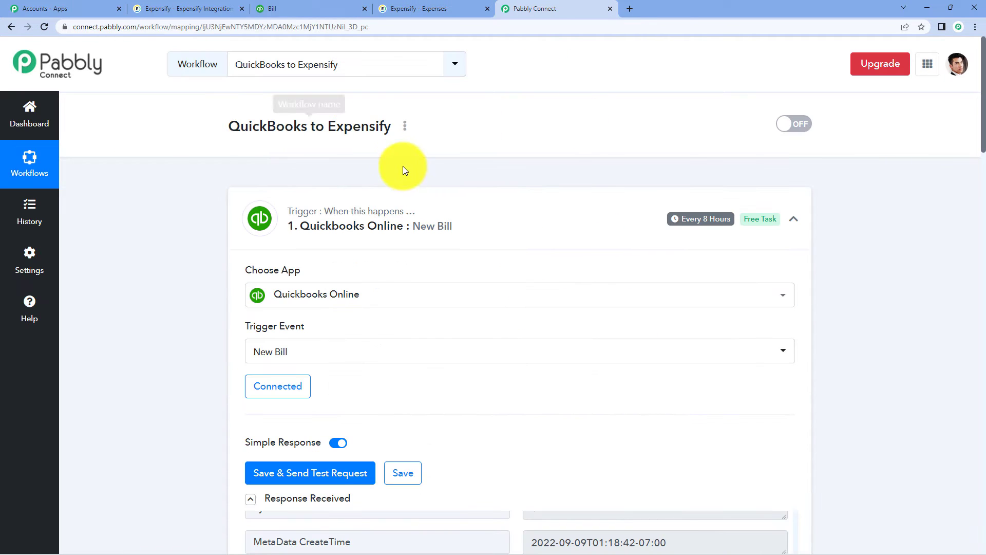
{"action": "right_click", "coordinate": [493, 326]}
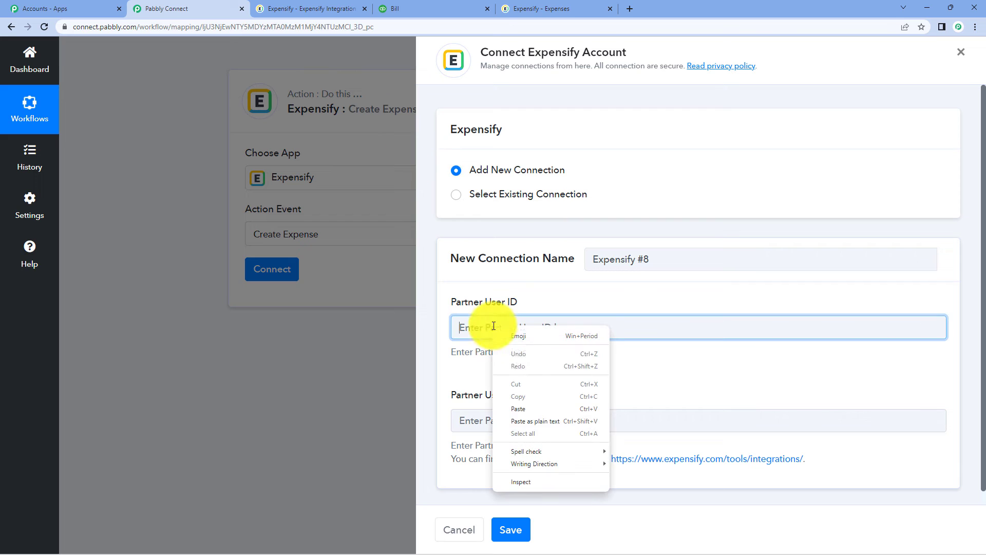
{"action": "left_click", "coordinate": [526, 408]}
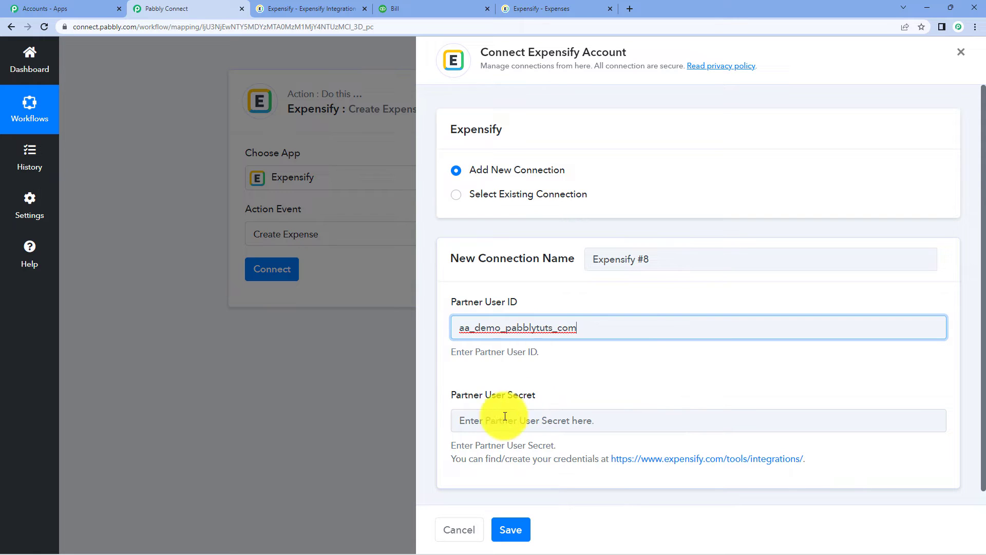
Regenerate the partner user secret in Expensify, paste it into the connection's Partner User Secret and save the connection
{"action": "left_click", "coordinate": [335, 8]}
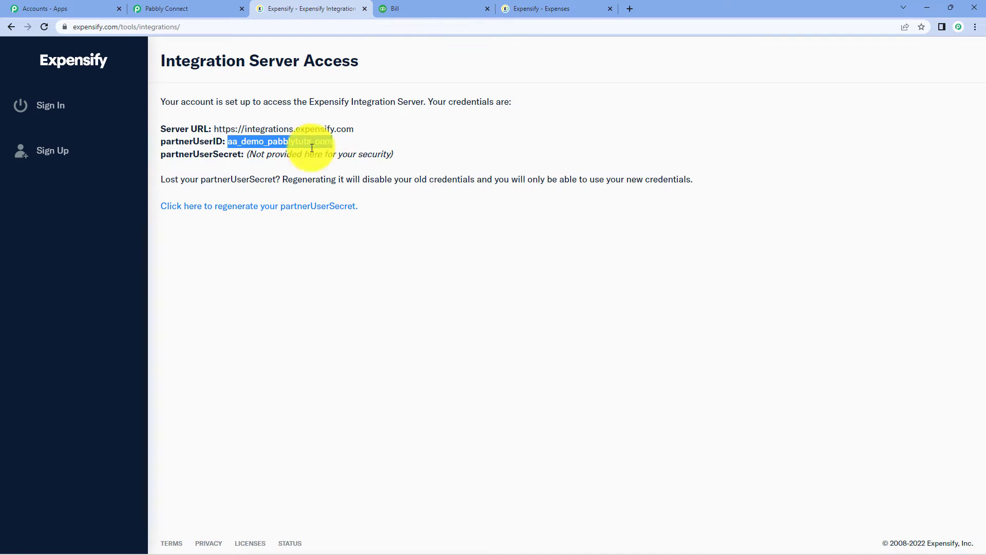
{"action": "left_click", "coordinate": [210, 207]}
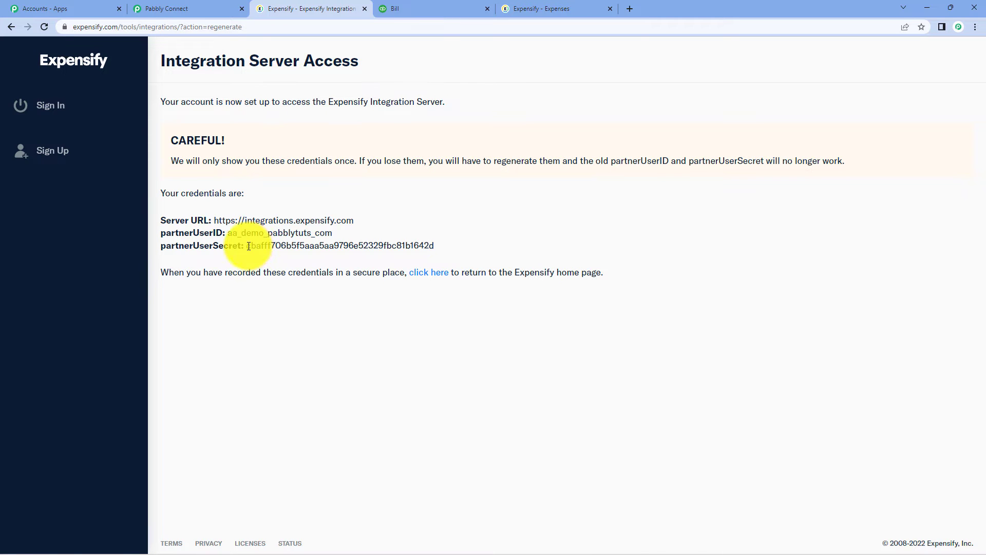
{"action": "left_click_drag", "start_coordinate": [247, 246], "coordinate": [439, 245]}
{"action": "key", "text": "ctrl+c"}
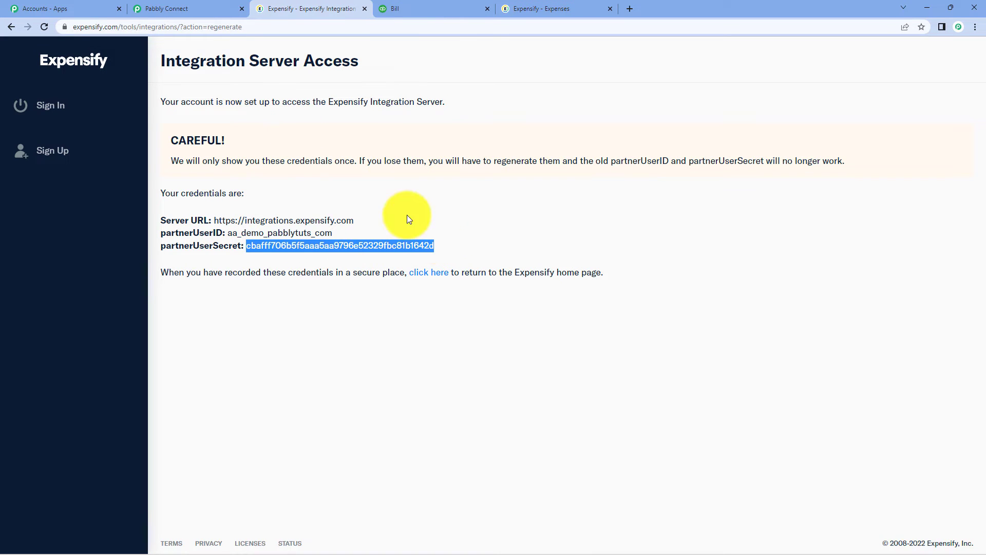
{"action": "left_click", "coordinate": [165, 9]}
{"action": "right_click", "coordinate": [553, 419]}
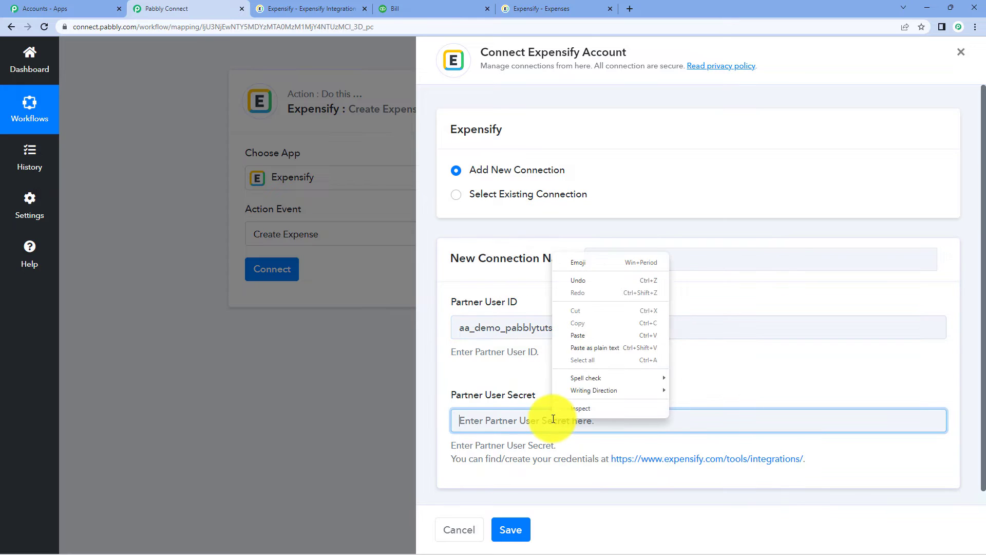
{"action": "left_click", "coordinate": [573, 341]}
{"action": "left_click", "coordinate": [511, 529]}
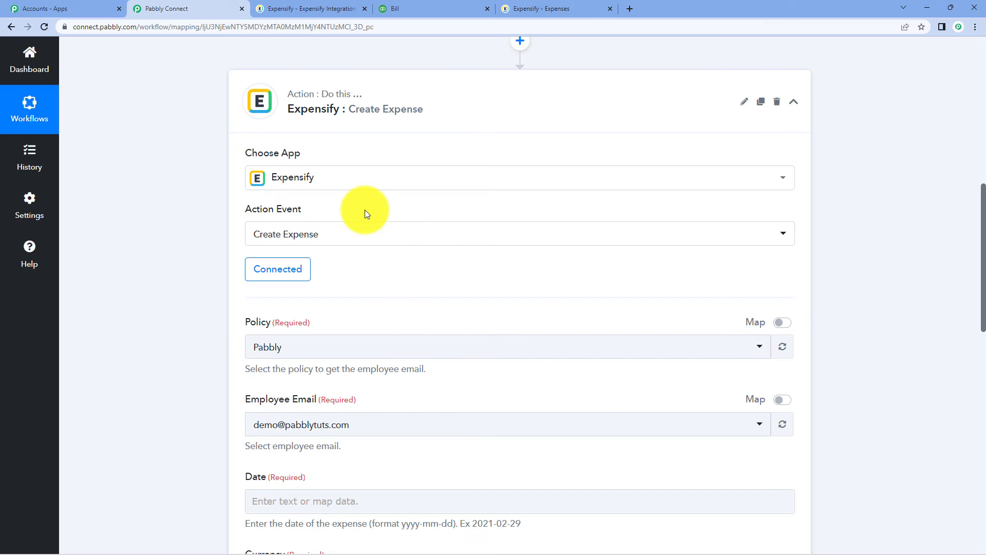
Examine the action's policy and employee email and compare them with the account signed in to Expensify
{"action": "scroll", "coordinate": [365, 209], "scroll_direction": "down", "scroll_amount": 2}
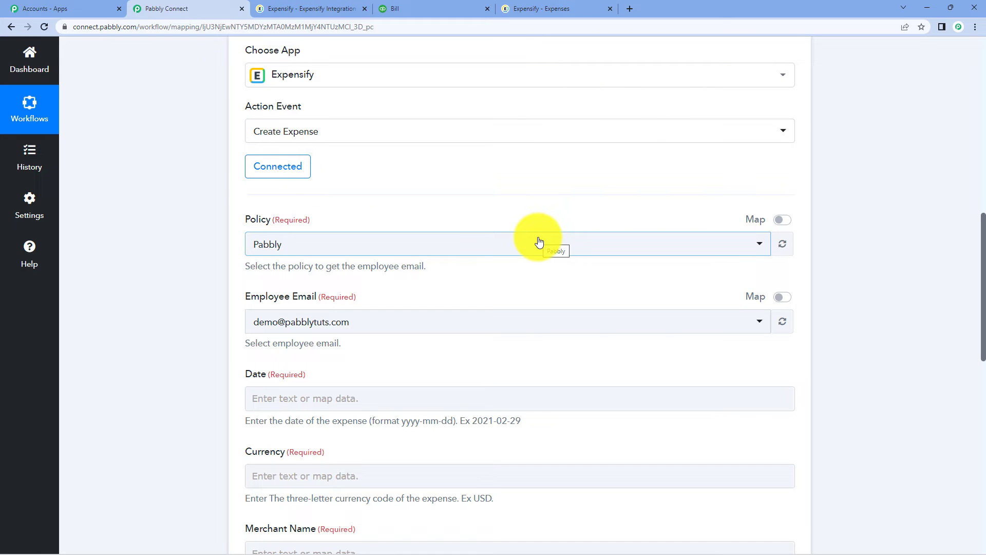
{"action": "left_click", "coordinate": [529, 7]}
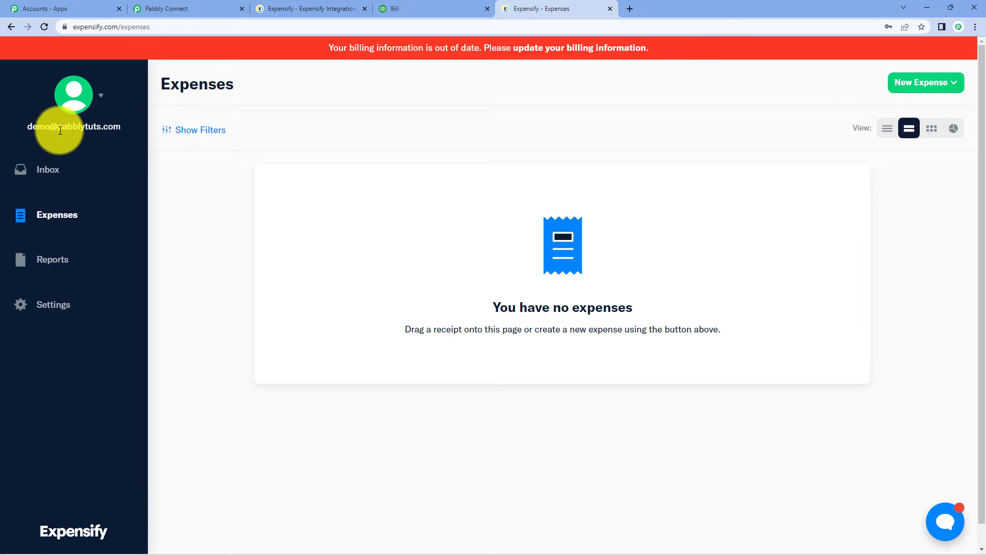
{"action": "left_click", "coordinate": [154, 9]}
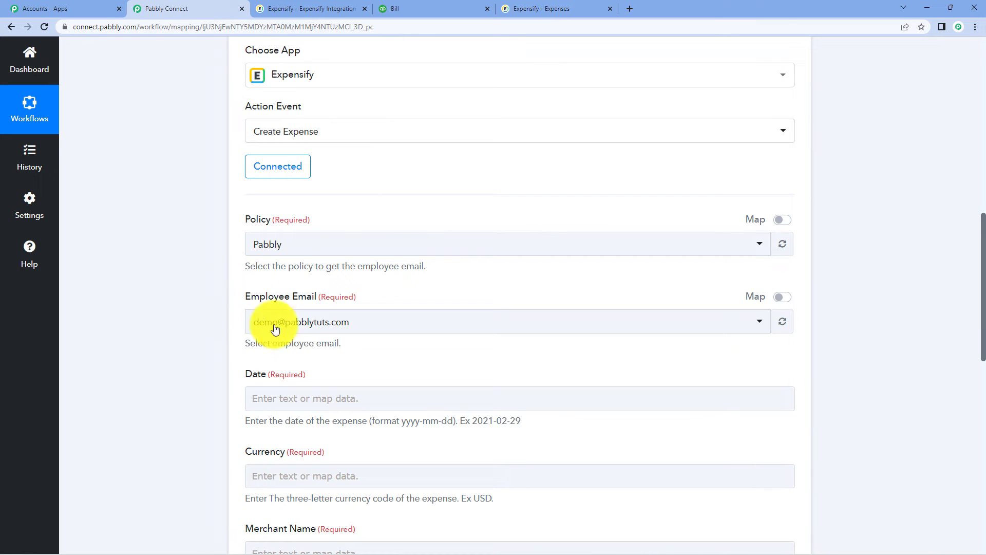
{"action": "left_click", "coordinate": [348, 247]}
{"action": "left_click", "coordinate": [348, 245]}
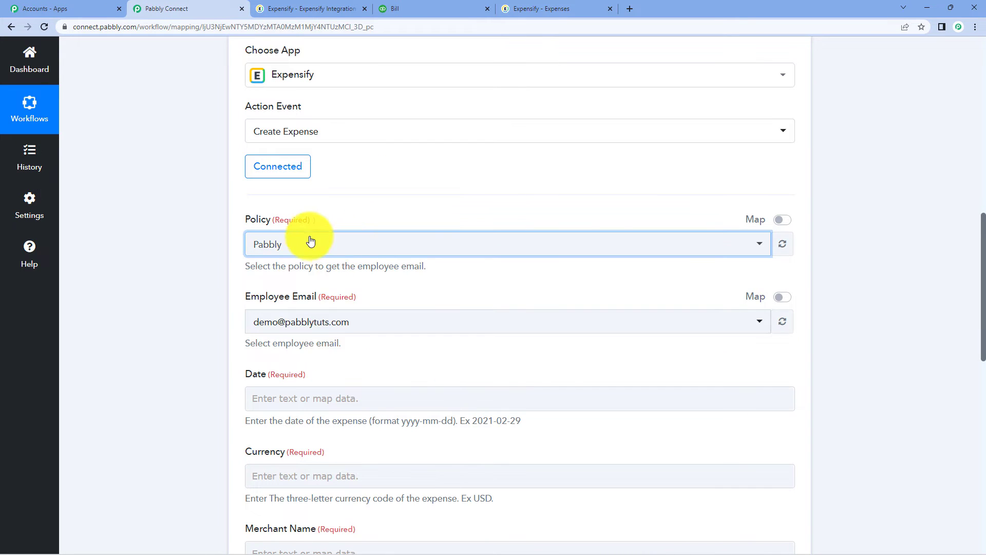
{"action": "left_click", "coordinate": [298, 246]}
{"action": "left_click", "coordinate": [298, 247]}
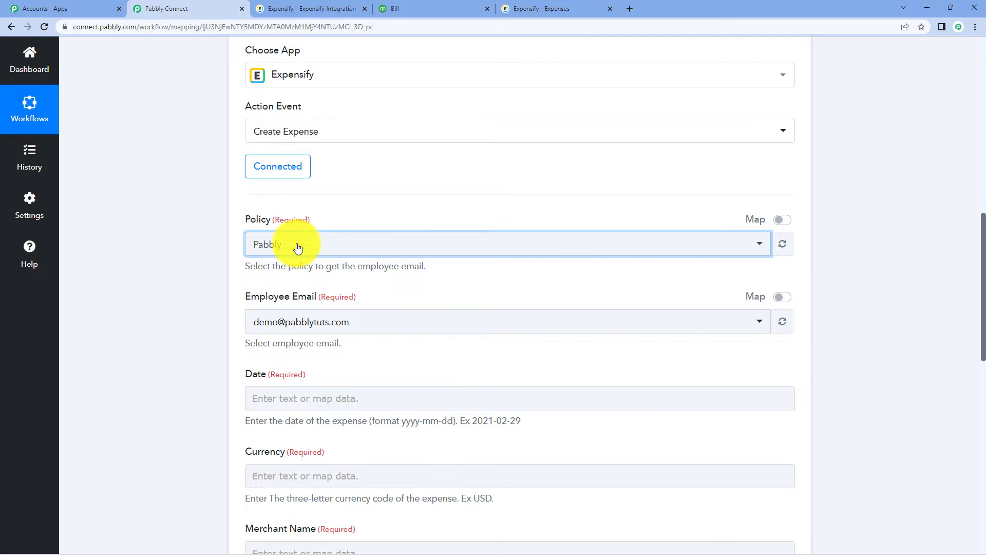
{"action": "left_click", "coordinate": [298, 248]}
{"action": "left_click", "coordinate": [298, 247]}
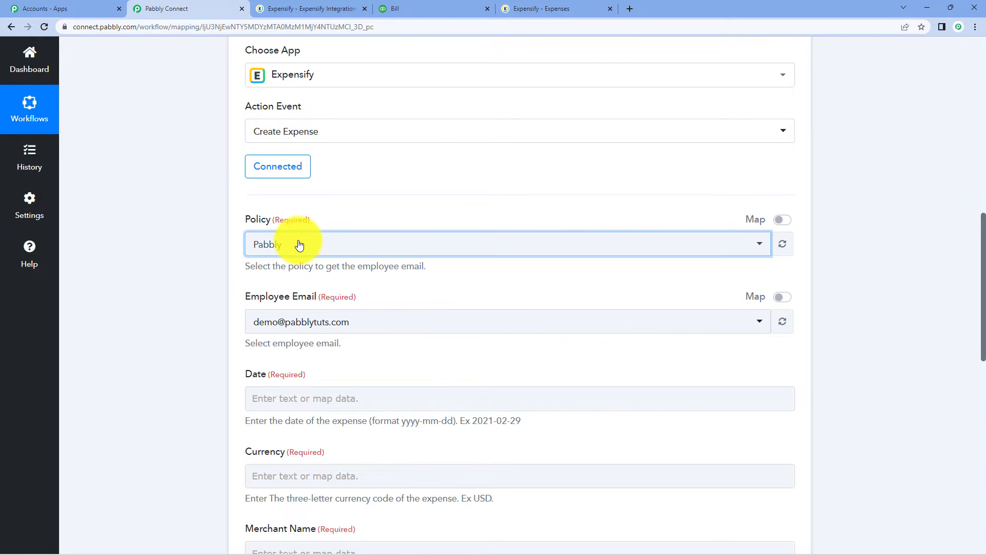
{"action": "left_click", "coordinate": [537, 4]}
{"action": "left_click", "coordinate": [213, 7]}
Map the expense Date to the DueDate value from the Quickbooks Online New Bill trigger
{"action": "scroll", "coordinate": [232, 184], "scroll_direction": "down", "scroll_amount": 3}
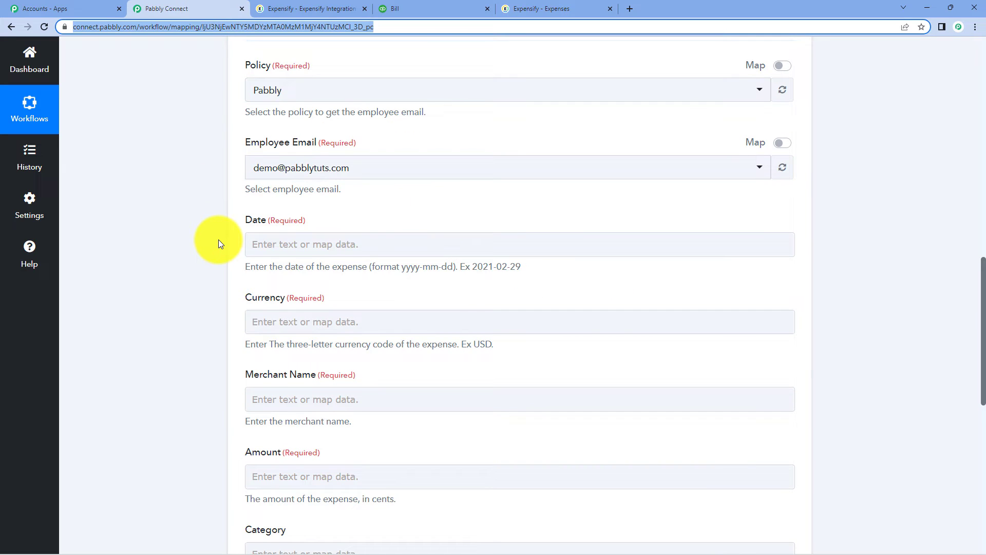
{"action": "left_click", "coordinate": [375, 244]}
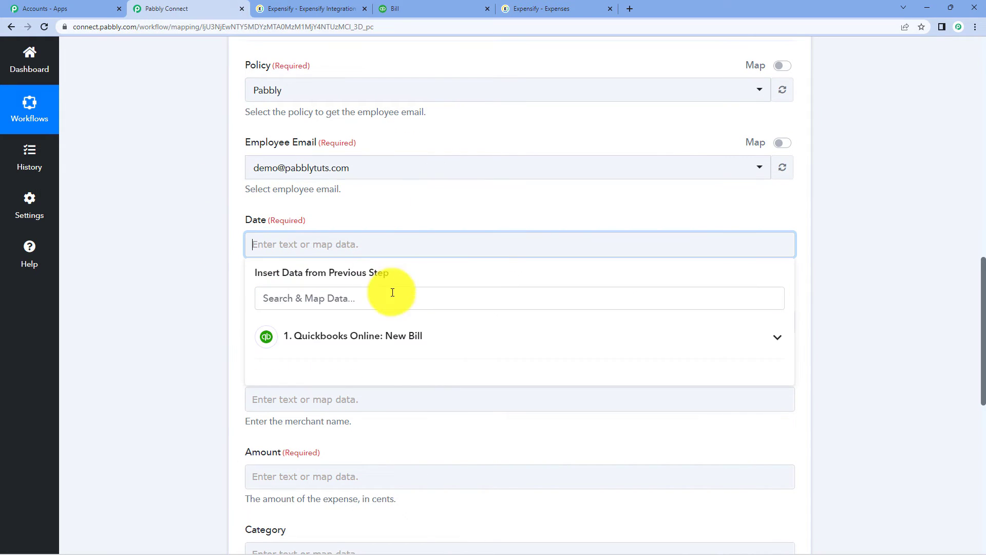
{"action": "left_click", "coordinate": [399, 339]}
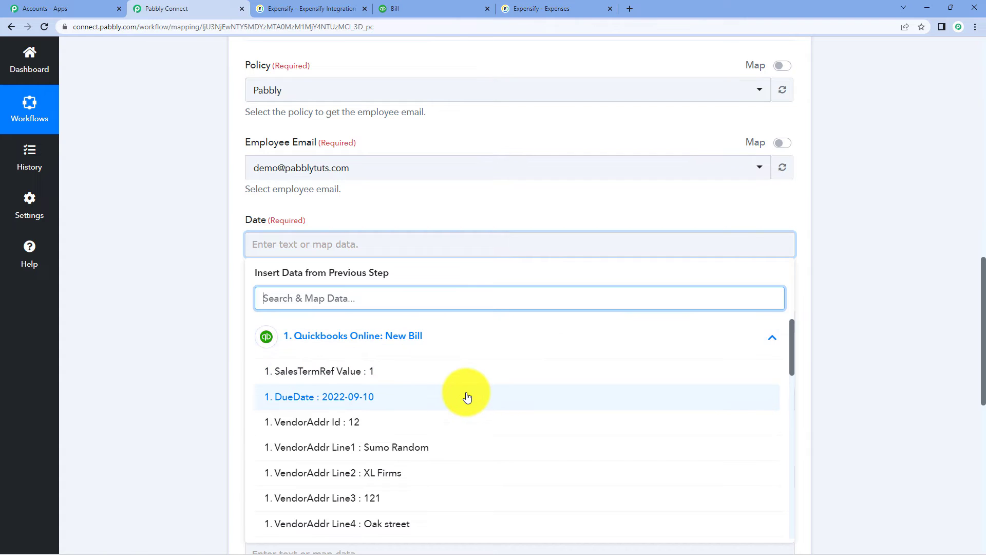
{"action": "left_click", "coordinate": [467, 396]}
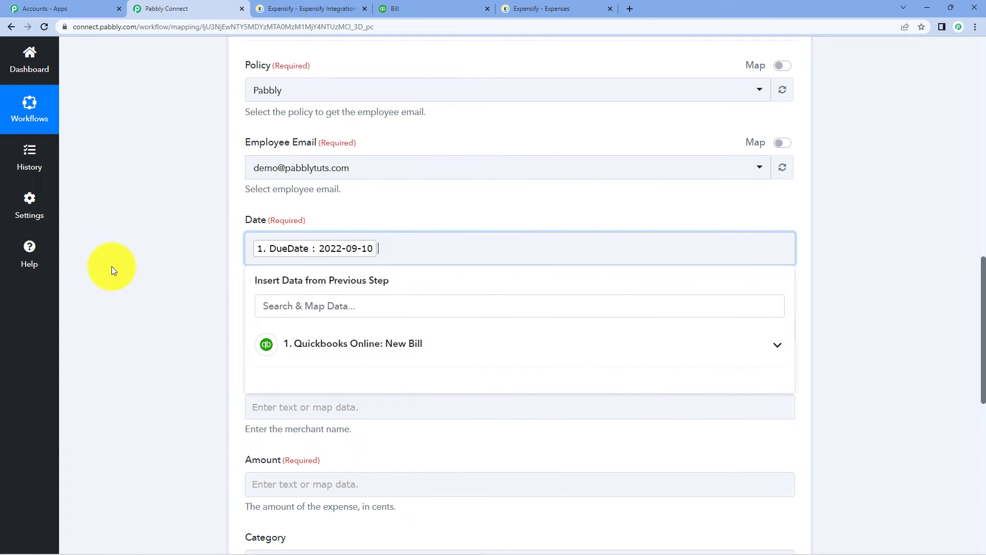
{"action": "left_click", "coordinate": [139, 269]}
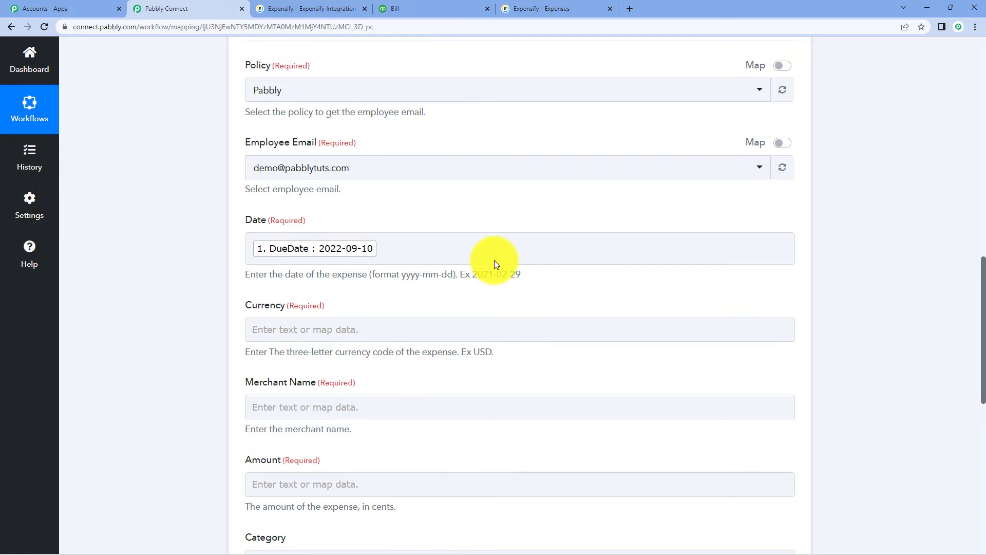
Map the expense Currency to the CurrencyRef Value from the Quickbooks Online New Bill trigger
{"action": "scroll", "coordinate": [389, 251], "scroll_direction": "down", "scroll_amount": 3}
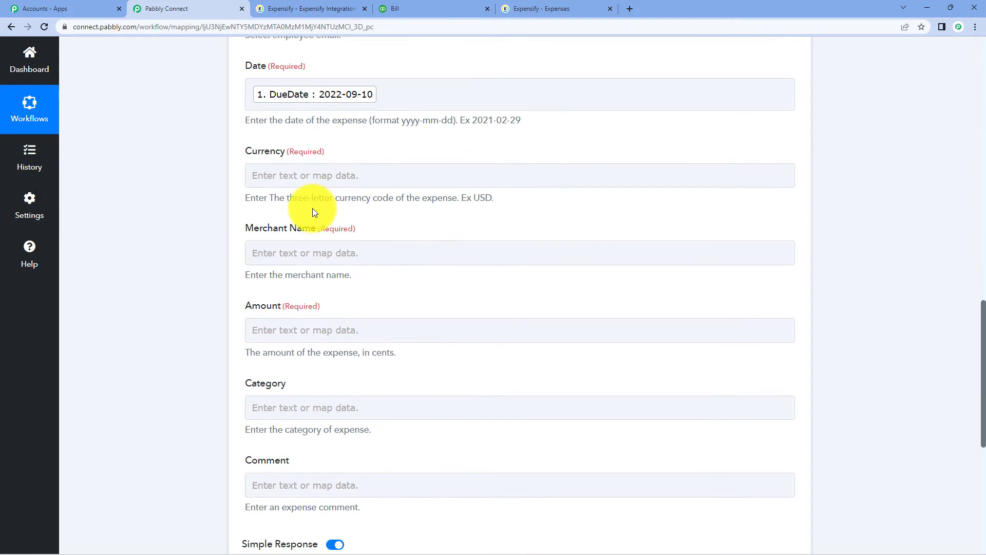
{"action": "left_click", "coordinate": [292, 176]}
{"action": "left_click", "coordinate": [380, 270]}
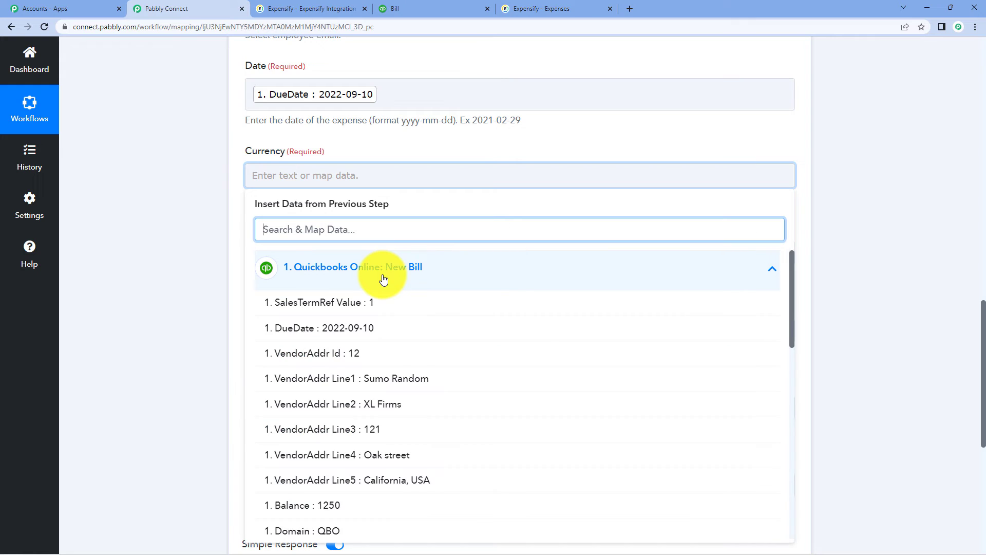
{"action": "scroll", "coordinate": [442, 353], "scroll_direction": "down", "scroll_amount": 7}
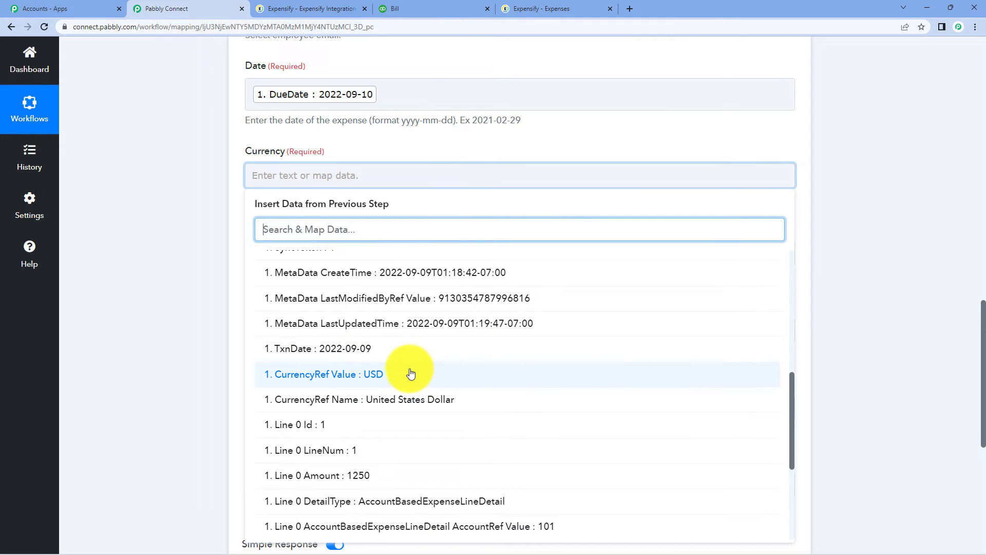
{"action": "left_click", "coordinate": [402, 378]}
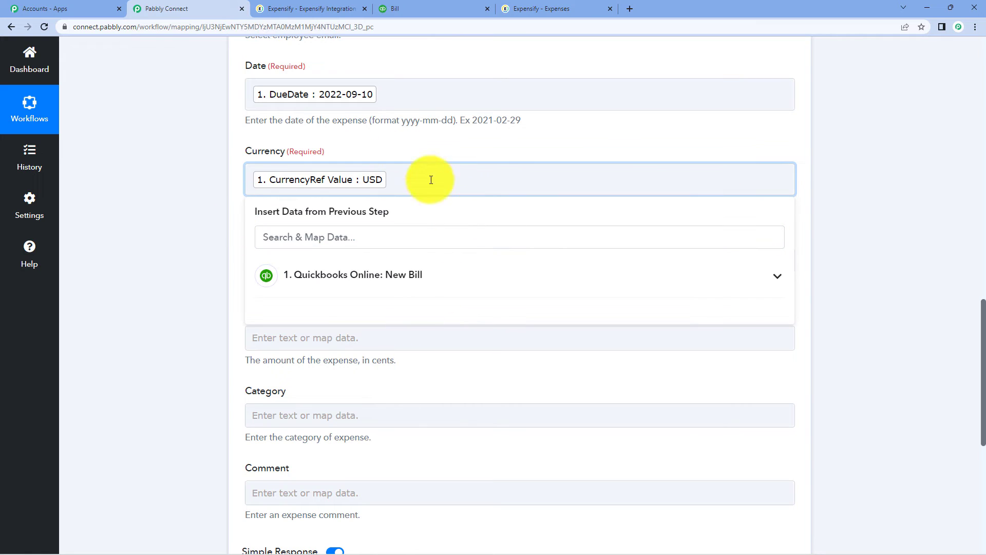
{"action": "left_click", "coordinate": [166, 178]}
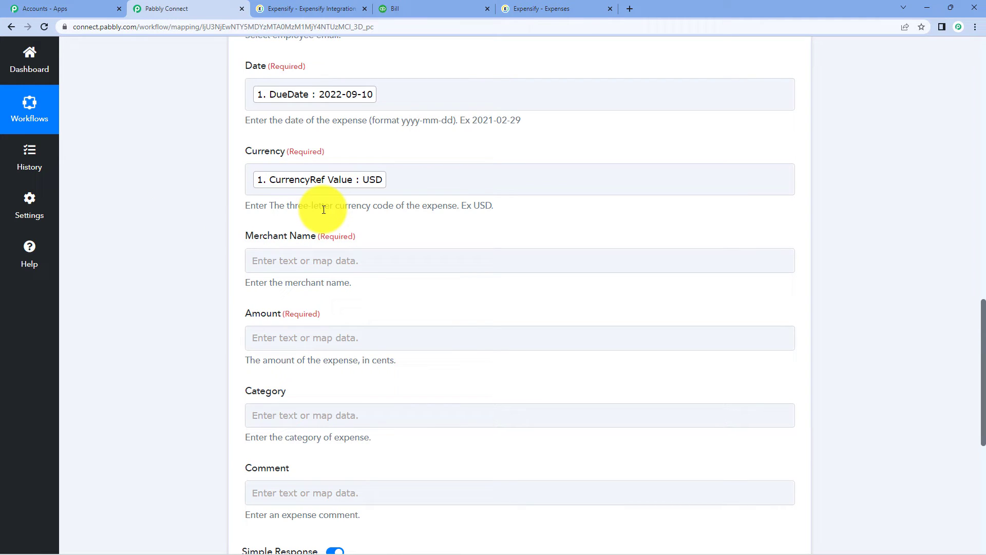
{"action": "left_click", "coordinate": [504, 180]}
{"action": "left_click", "coordinate": [159, 246]}
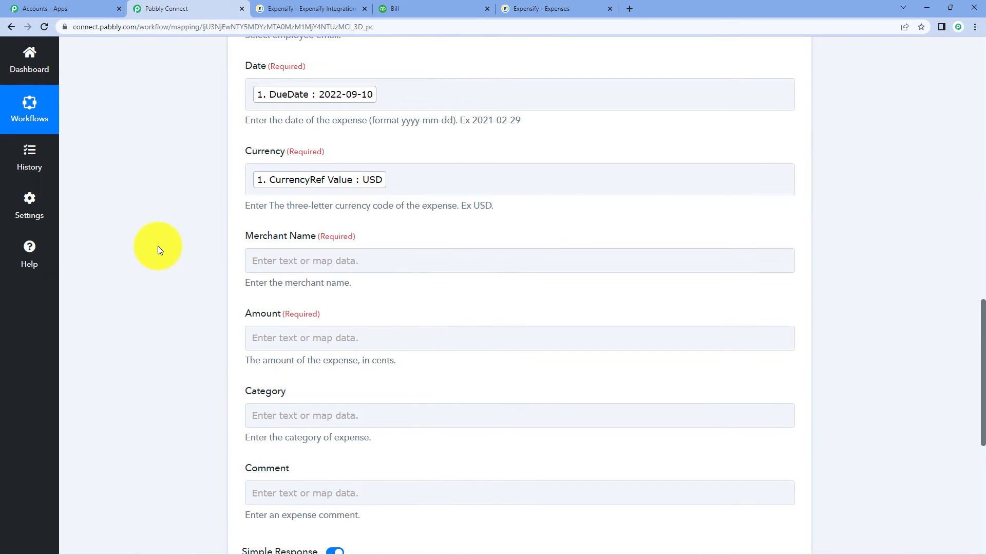
Map the Merchant Name to the VendorAddr Line1 value from the Quickbooks Online New Bill trigger
{"action": "scroll", "coordinate": [158, 246], "scroll_direction": "down", "scroll_amount": 1}
{"action": "left_click", "coordinate": [282, 213]}
{"action": "left_click", "coordinate": [403, 301]}
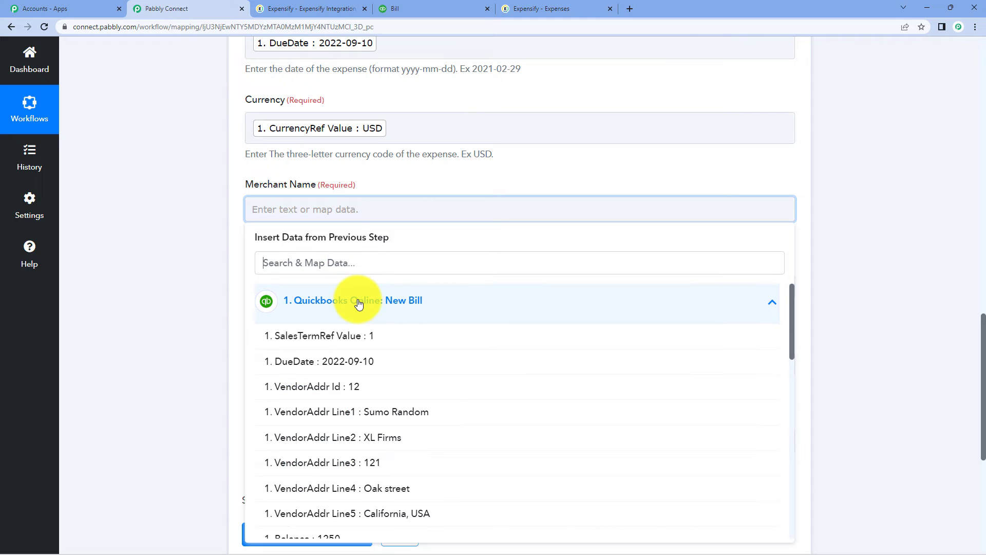
{"action": "left_click", "coordinate": [422, 410]}
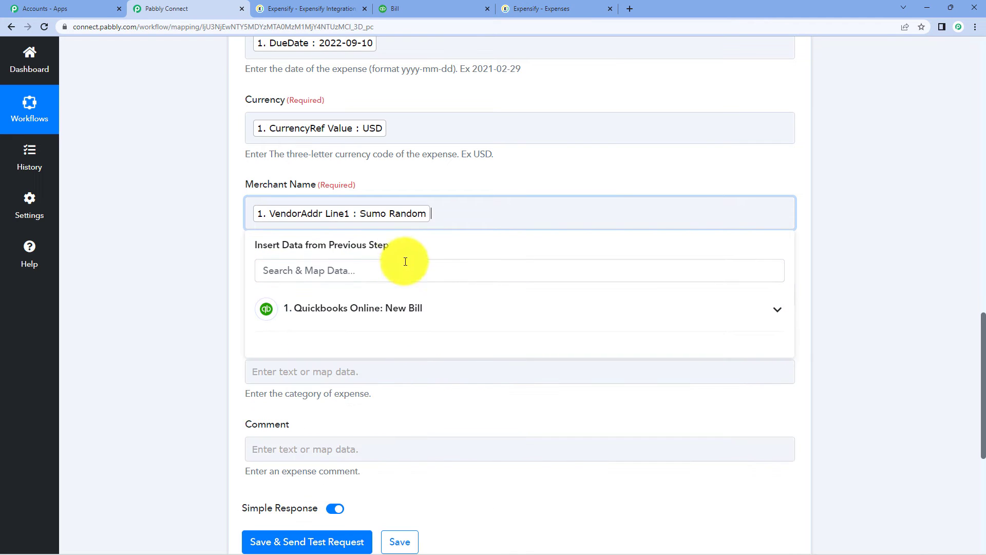
{"action": "left_click", "coordinate": [94, 260]}
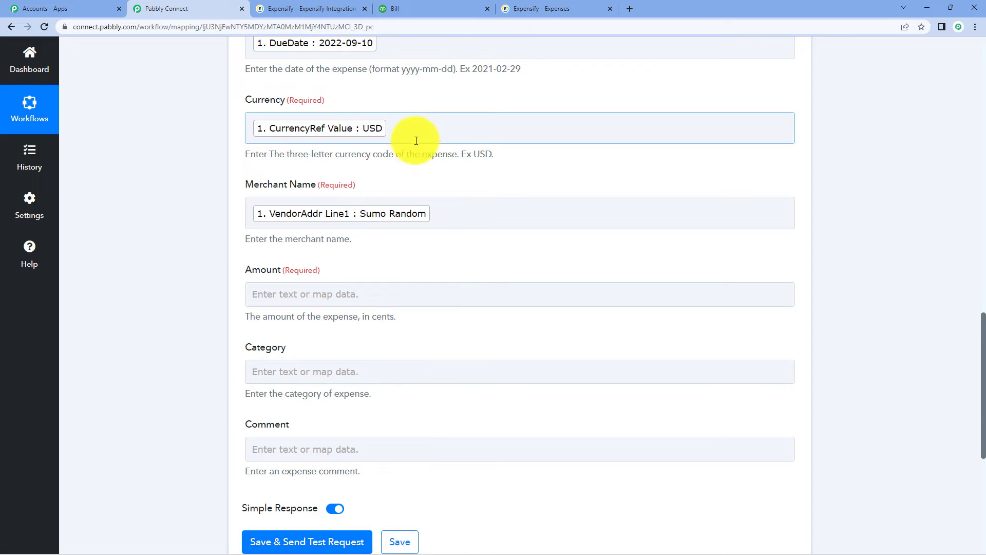
Map the expense Amount to the Balance value from the Quickbooks Online New Bill trigger
{"action": "scroll", "coordinate": [469, 194], "scroll_direction": "down", "scroll_amount": 2}
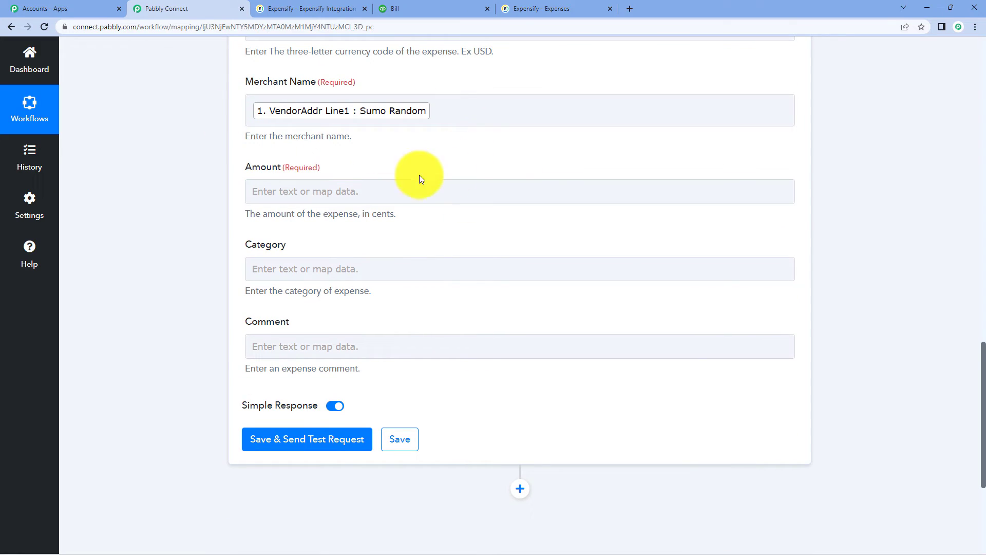
{"action": "left_click", "coordinate": [365, 183]}
{"action": "left_click", "coordinate": [387, 293]}
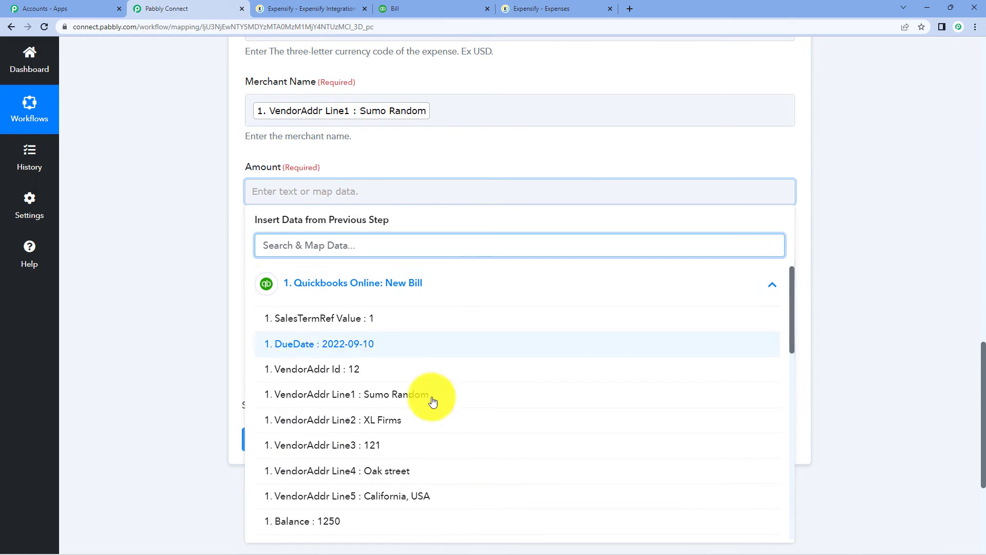
{"action": "scroll", "coordinate": [438, 393], "scroll_direction": "down", "scroll_amount": 3}
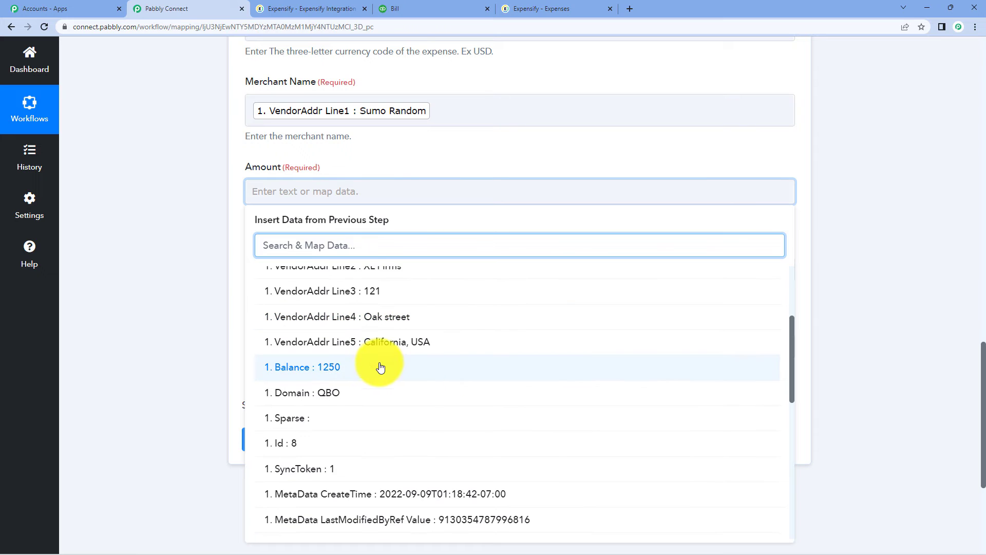
{"action": "left_click", "coordinate": [319, 368]}
{"action": "left_click", "coordinate": [189, 253]}
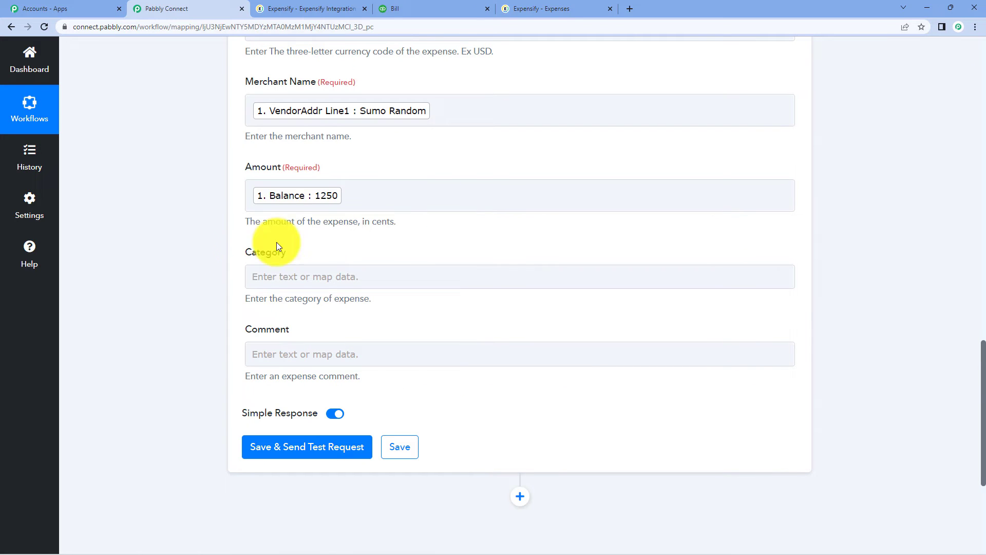
Map the expense Category to the bill's Line 0 AccountBasedExpenseLineDetail AccountRef Name value
{"action": "left_click", "coordinate": [333, 275]}
{"action": "left_click", "coordinate": [397, 370]}
{"action": "scroll", "coordinate": [440, 439], "scroll_direction": "down", "scroll_amount": 10}
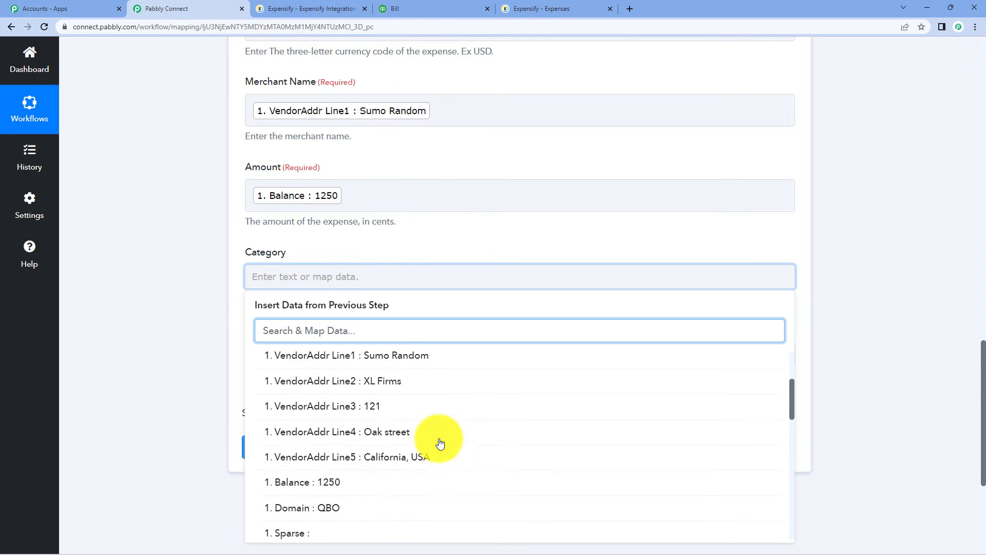
{"action": "scroll", "coordinate": [498, 437], "scroll_direction": "down", "scroll_amount": 3}
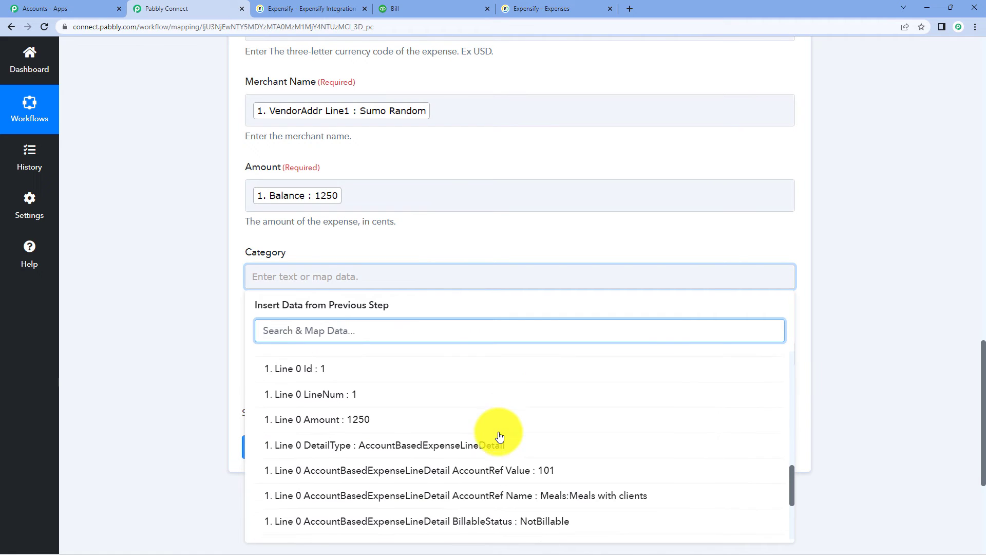
{"action": "left_click", "coordinate": [576, 452]}
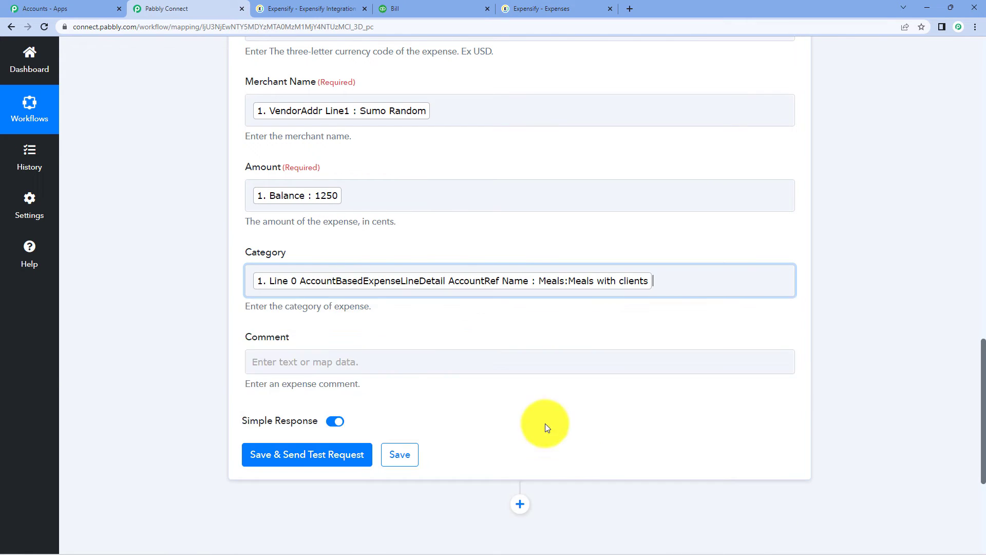
{"action": "left_click", "coordinate": [180, 217]}
Check the mapped expense fields, then save the Create Expense action and send a test request, leaving Comment empty
{"action": "scroll", "coordinate": [284, 266], "scroll_direction": "up", "scroll_amount": 4}
{"action": "scroll", "coordinate": [288, 262], "scroll_direction": "up", "scroll_amount": 4}
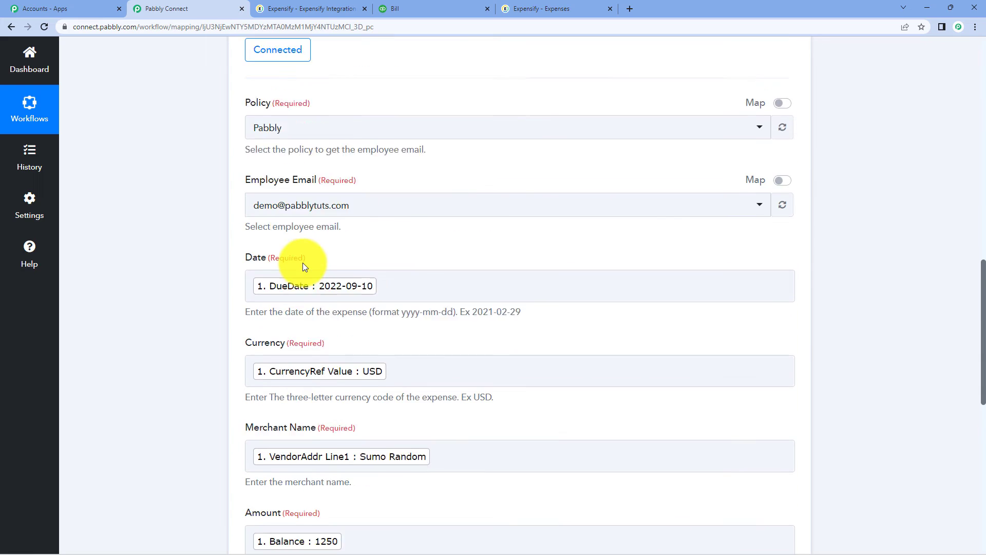
{"action": "scroll", "coordinate": [551, 242], "scroll_direction": "down", "scroll_amount": 10}
{"action": "scroll", "coordinate": [551, 242], "scroll_direction": "down", "scroll_amount": 3}
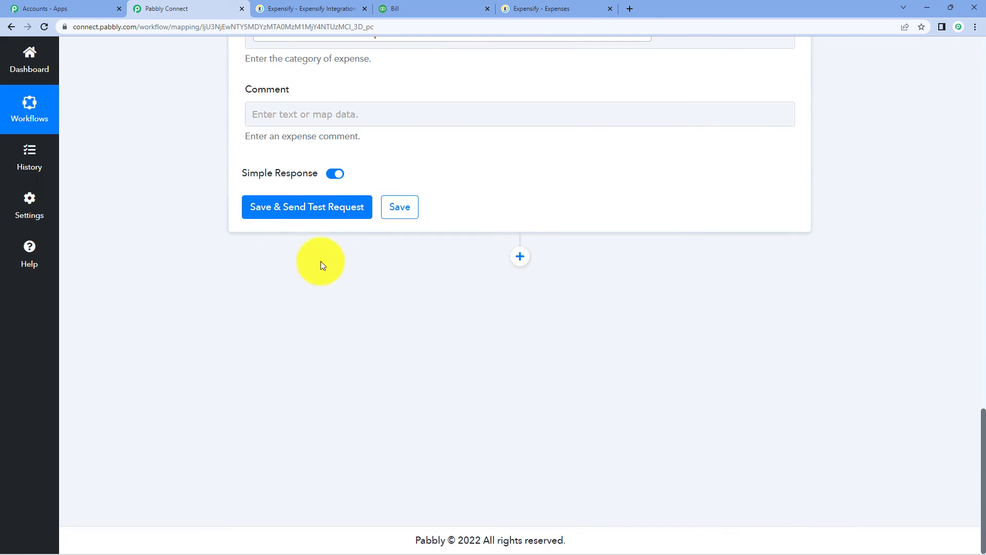
{"action": "left_click", "coordinate": [258, 214]}
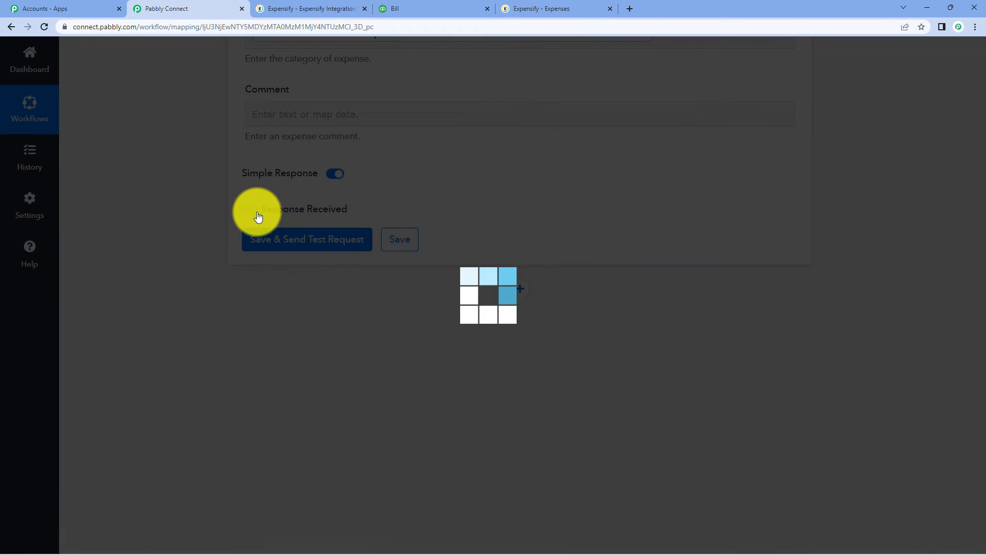
Switch to Expensify and examine the merchant, date, total and category of the test expense
{"action": "scroll", "coordinate": [537, 325], "scroll_direction": "up", "scroll_amount": 10}
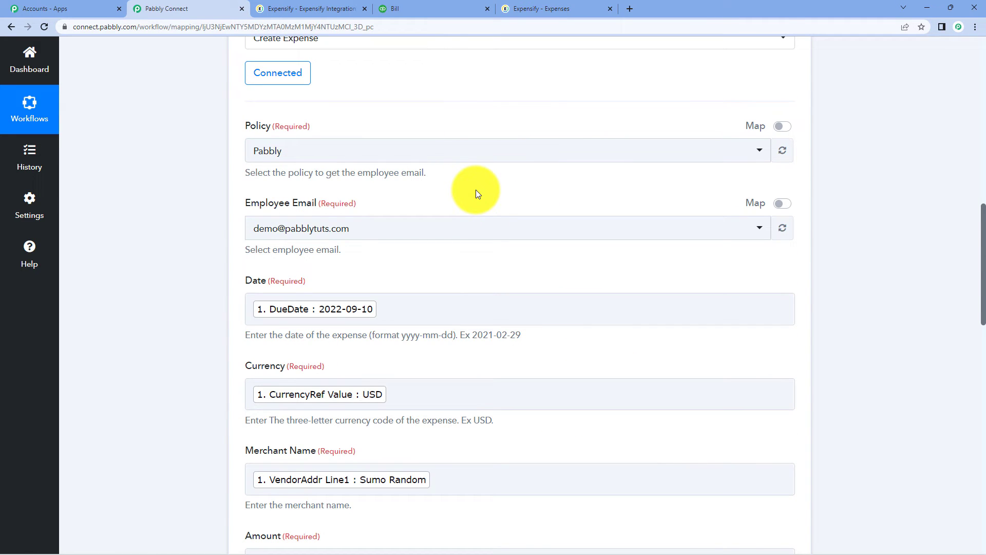
{"action": "left_click", "coordinate": [539, 4]}
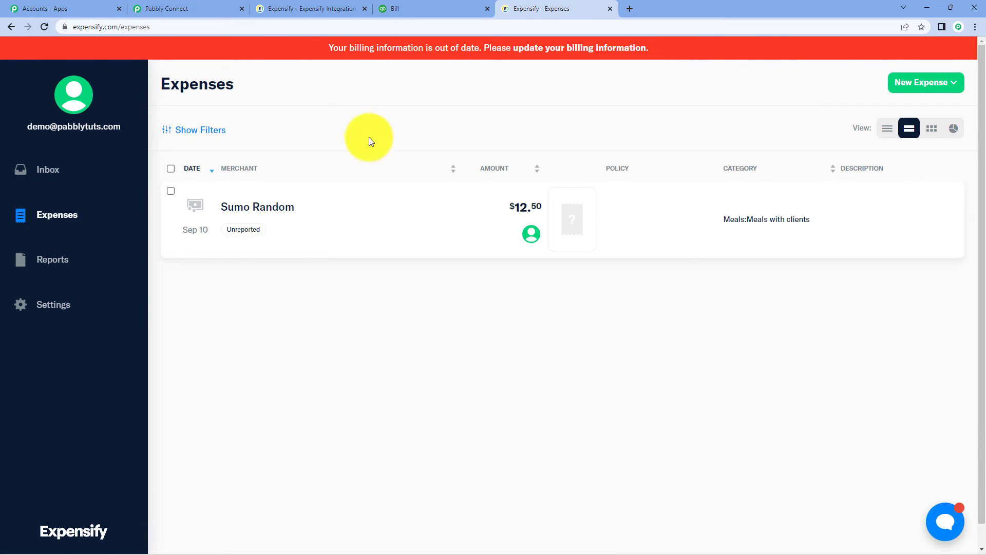
{"action": "left_click", "coordinate": [192, 213]}
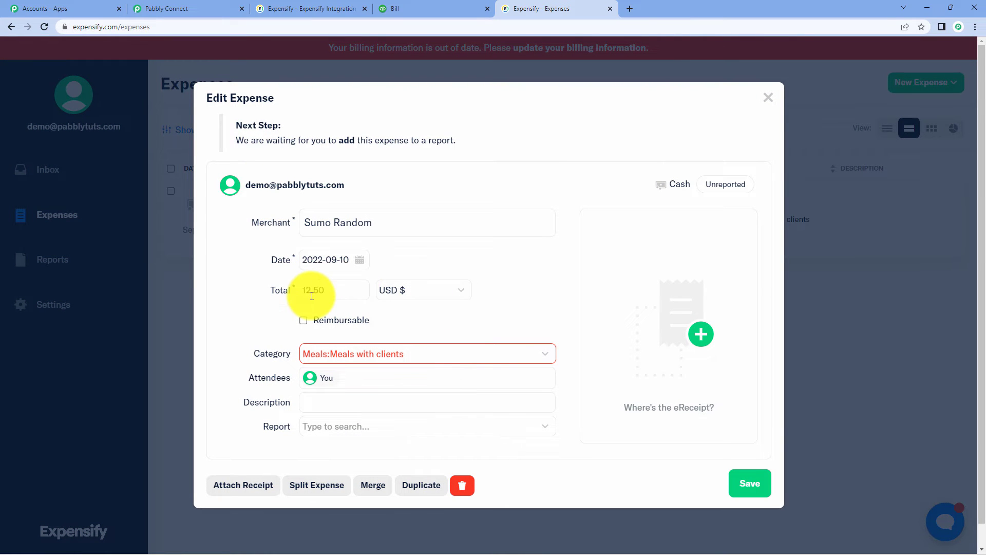
{"action": "scroll", "coordinate": [440, 297], "scroll_direction": "down", "scroll_amount": 1}
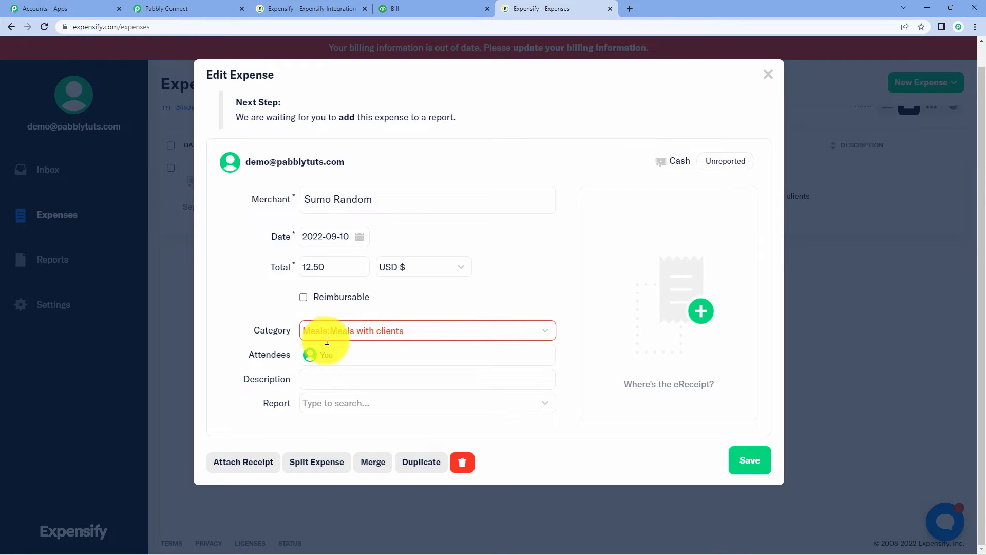
{"action": "left_click", "coordinate": [769, 75]}
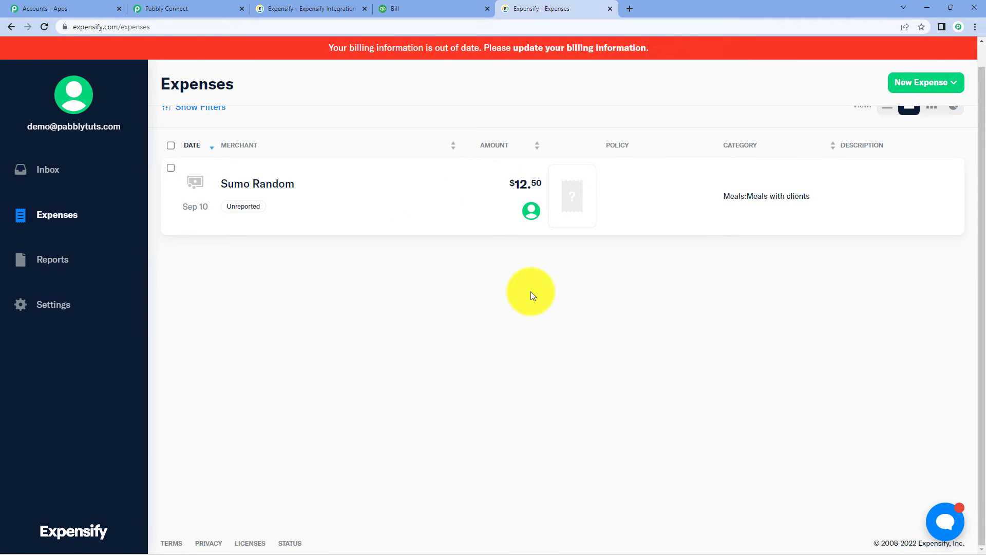
Compare the Amount mapped in the Pabbly Connect action with the amount of the expense in Expensify
{"action": "left_click", "coordinate": [194, 8]}
{"action": "scroll", "coordinate": [655, 337], "scroll_direction": "down", "scroll_amount": 6}
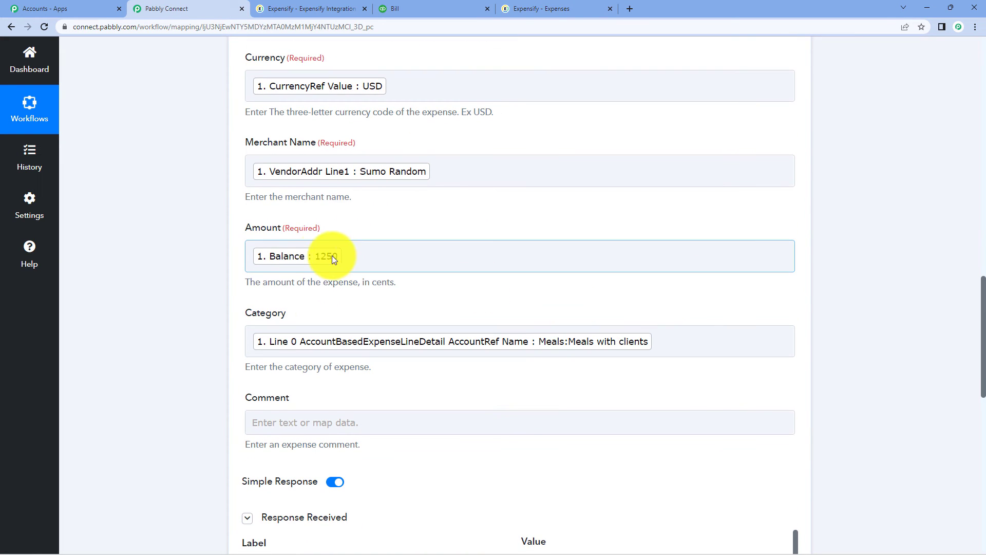
{"action": "left_click", "coordinate": [315, 7]}
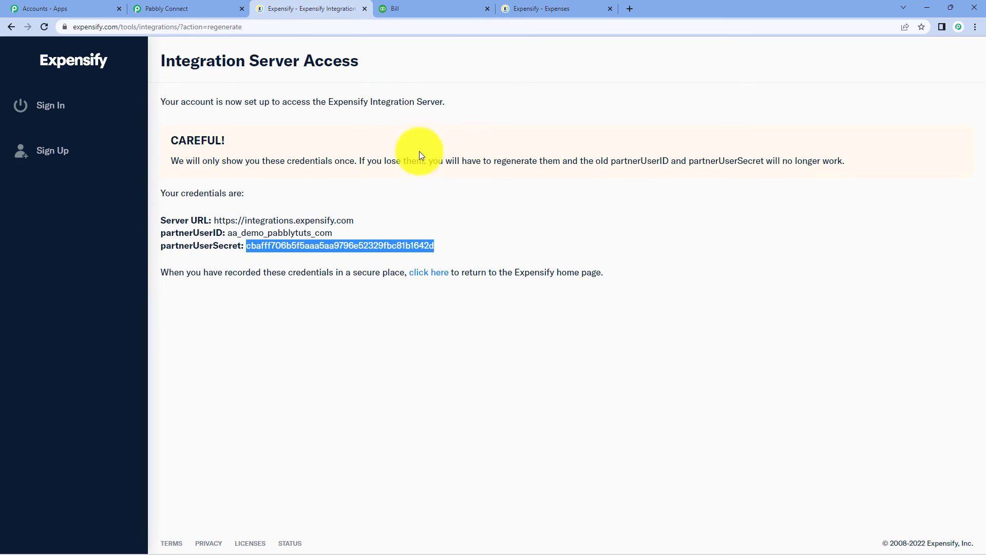
{"action": "left_click", "coordinate": [215, 8]}
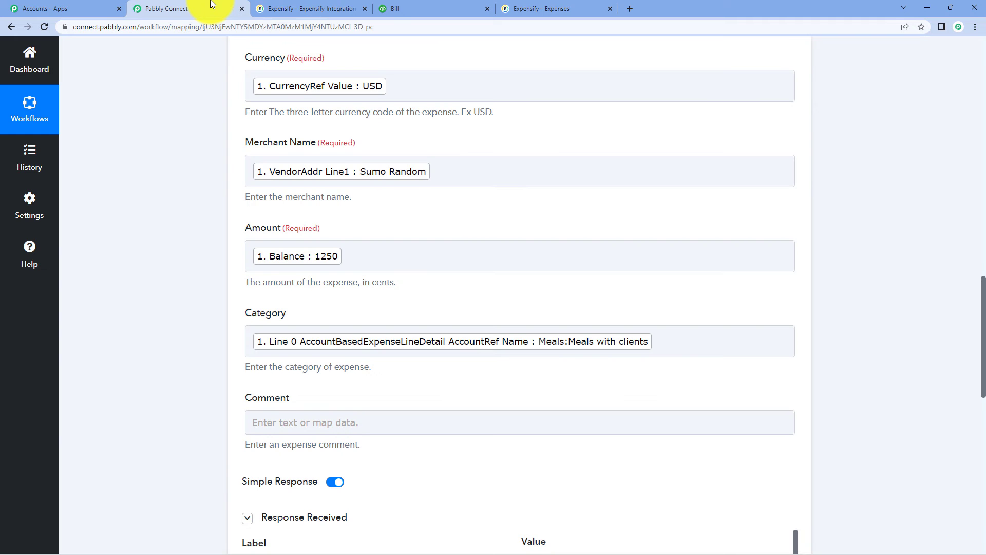
{"action": "left_click", "coordinate": [548, 7]}
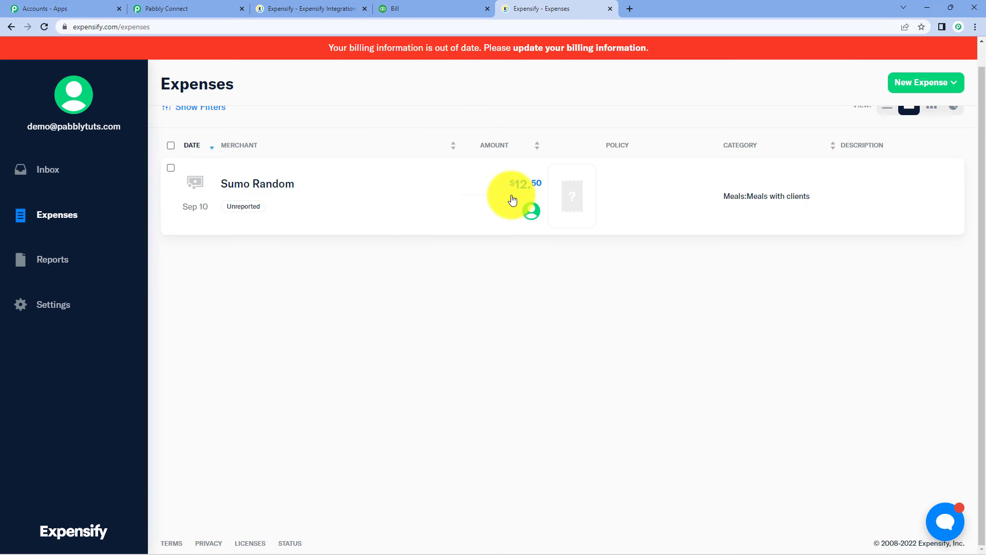
{"action": "left_click", "coordinate": [176, 7]}
Collapse the Expensify Create Expense action and insert a new action step between it and the Quickbooks Online trigger
{"action": "scroll", "coordinate": [367, 267], "scroll_direction": "up", "scroll_amount": 15}
{"action": "scroll", "coordinate": [368, 267], "scroll_direction": "up", "scroll_amount": 3}
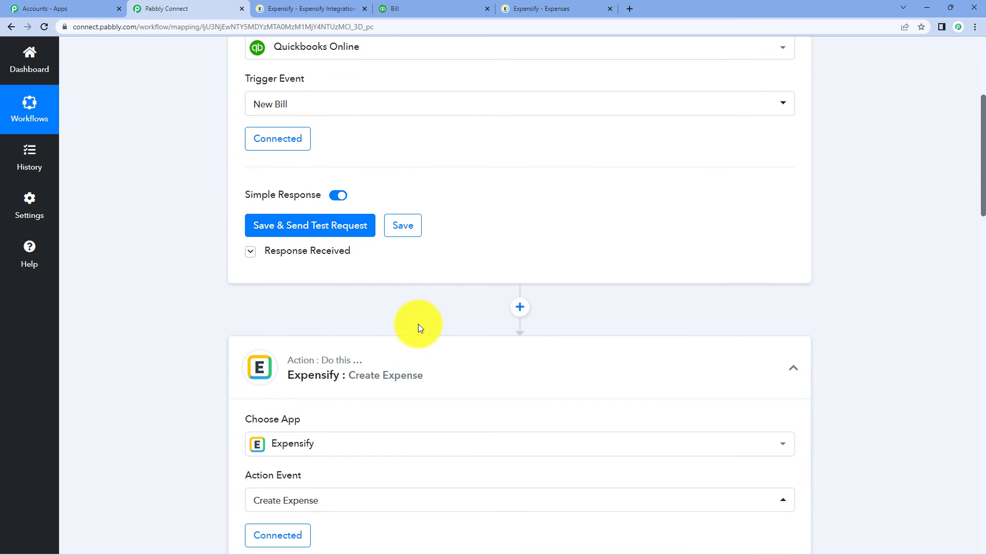
{"action": "left_click", "coordinate": [428, 371]}
{"action": "scroll", "coordinate": [589, 195], "scroll_direction": "down", "scroll_amount": 1}
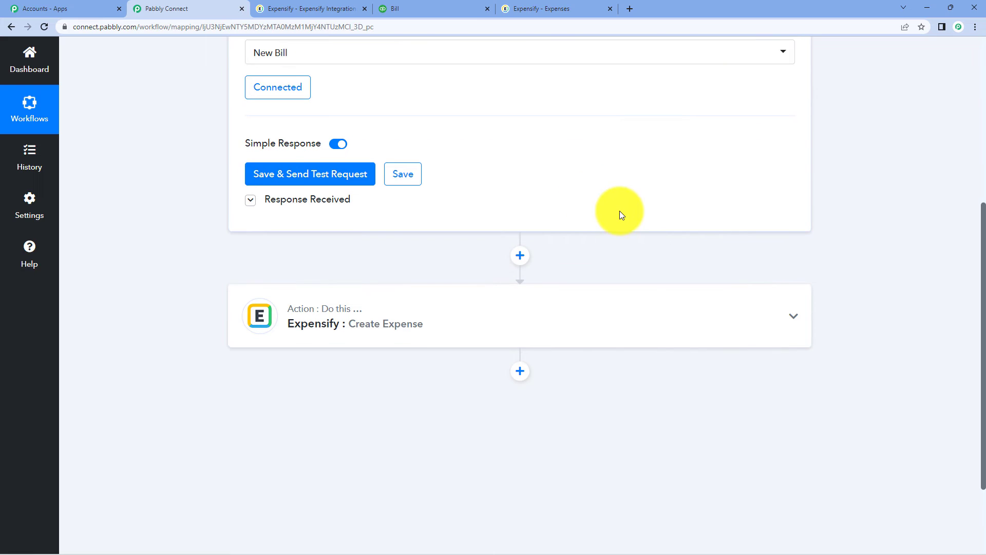
{"action": "scroll", "coordinate": [620, 212], "scroll_direction": "down", "scroll_amount": 1}
{"action": "left_click", "coordinate": [519, 204]}
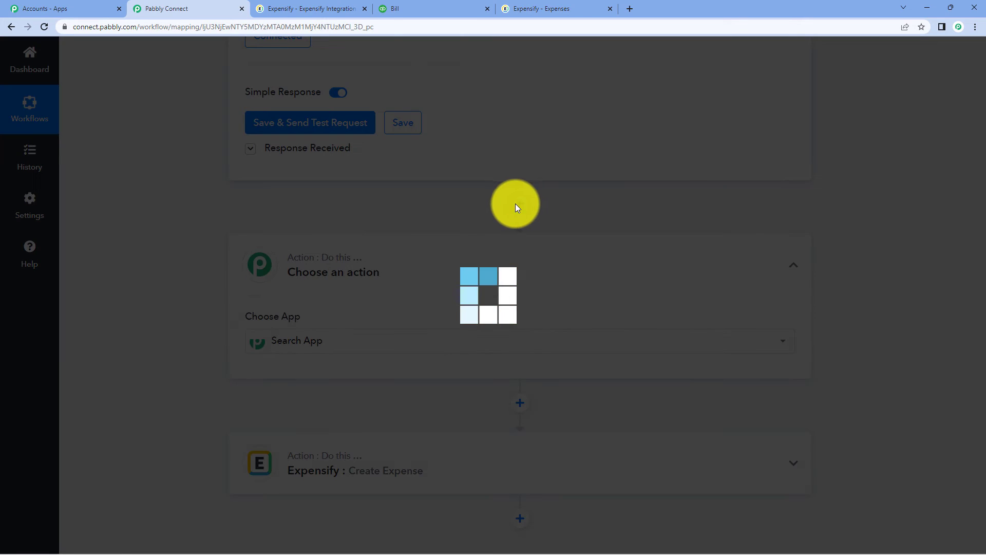
Set the new action to Number Formatter by Pabbly with the Perform Math Operation event and connect it
{"action": "scroll", "coordinate": [409, 211], "scroll_direction": "down", "scroll_amount": 2}
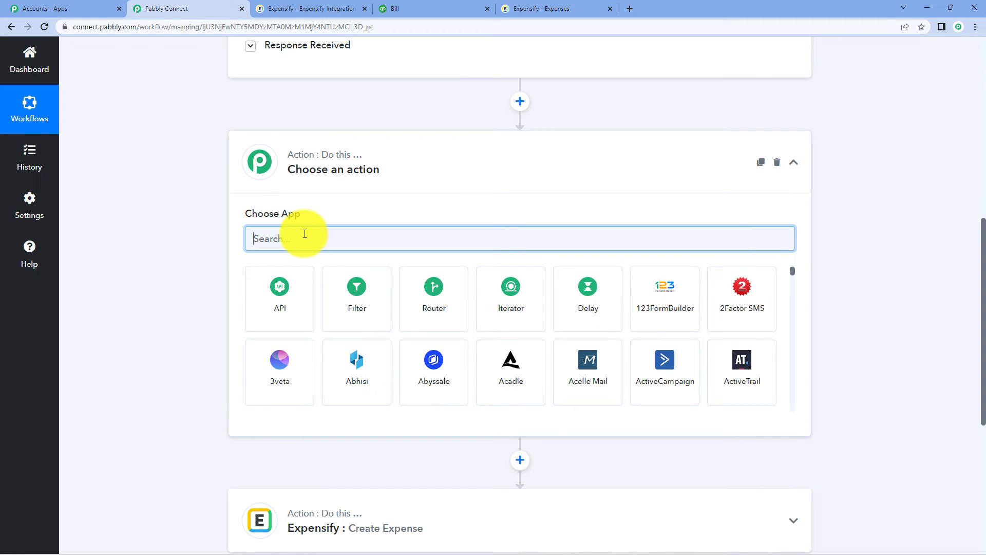
{"action": "type", "text": "numb"}
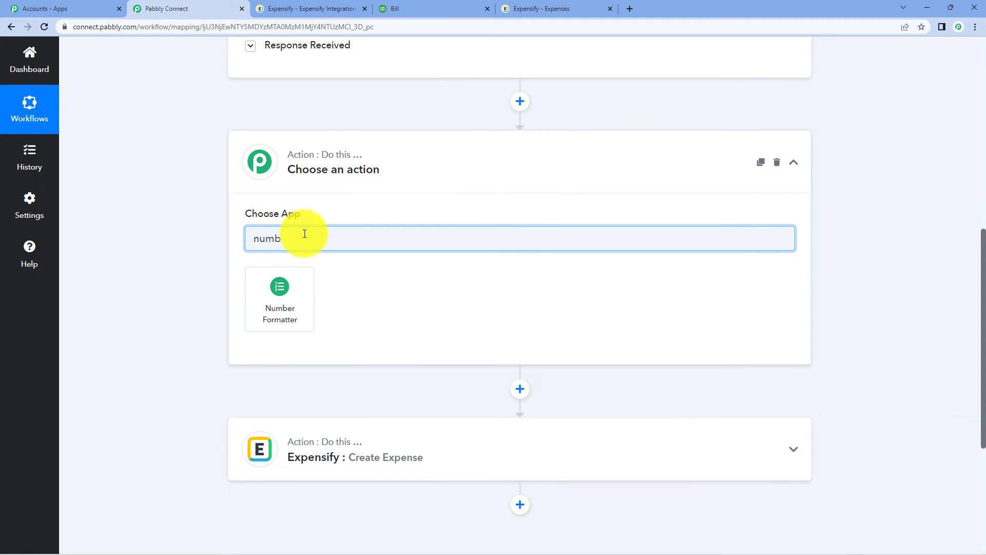
{"action": "left_click", "coordinate": [293, 299]}
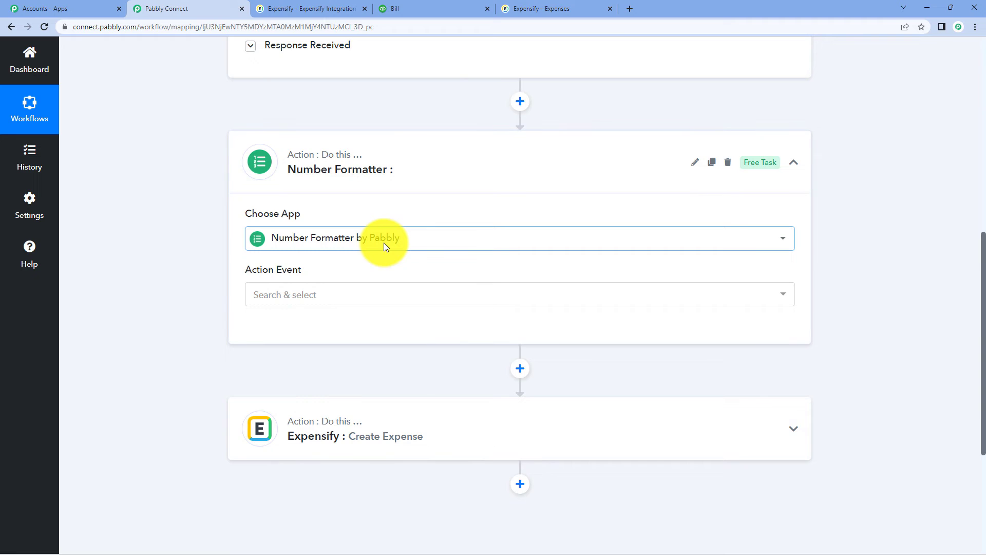
{"action": "scroll", "coordinate": [384, 243], "scroll_direction": "down", "scroll_amount": 3}
{"action": "left_click", "coordinate": [306, 149]}
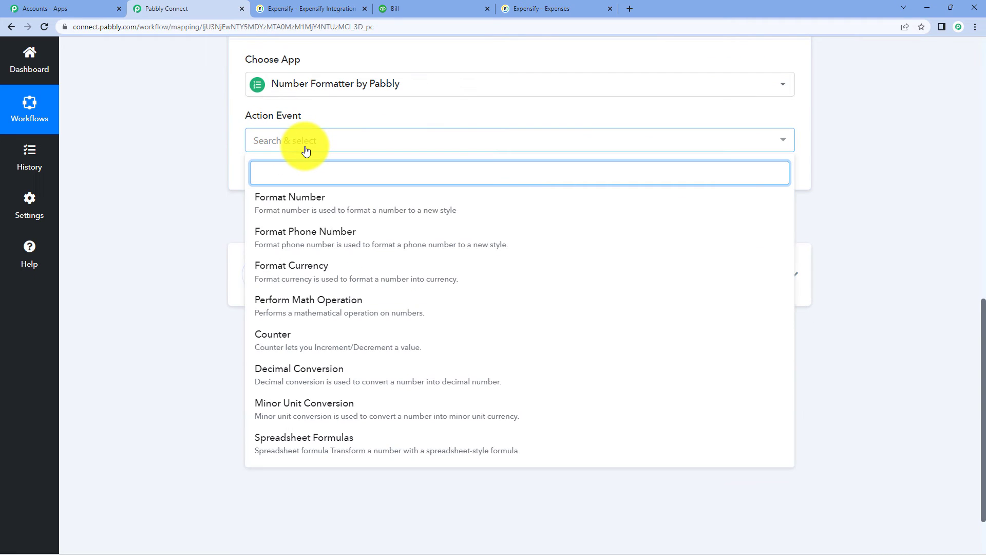
{"action": "left_click", "coordinate": [354, 302]}
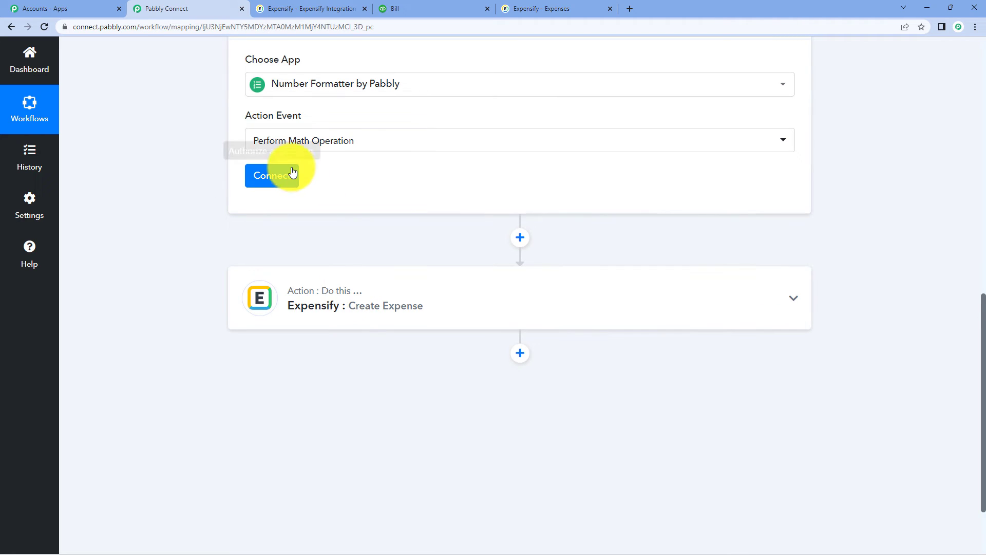
{"action": "left_click", "coordinate": [293, 172]}
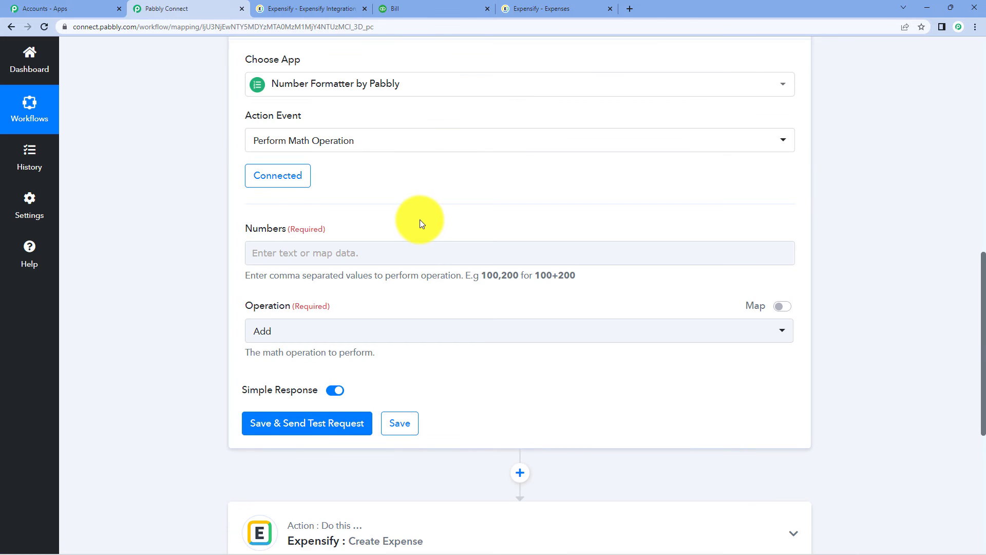
Examine the bill amount in the response received by the Quickbooks Online trigger
{"action": "scroll", "coordinate": [421, 222], "scroll_direction": "up", "scroll_amount": 7}
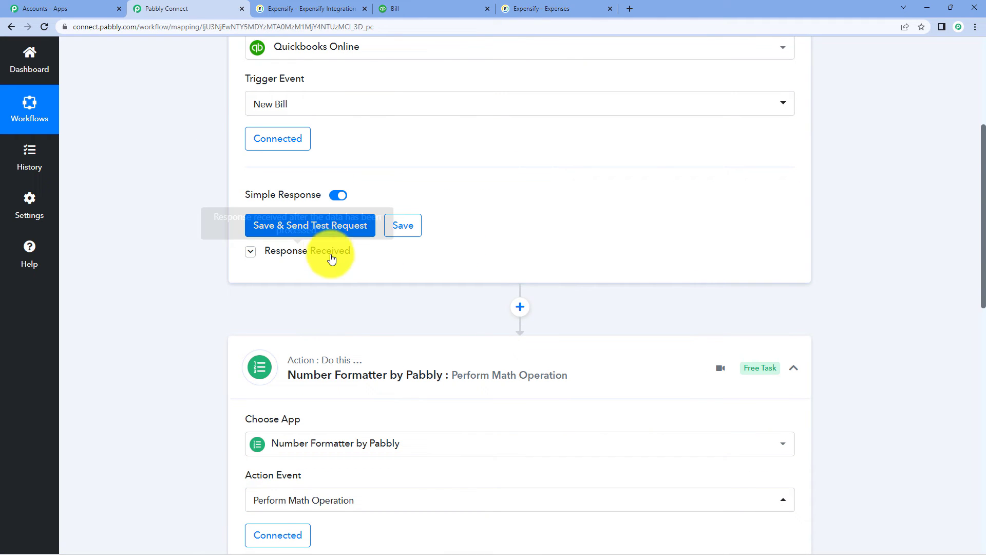
{"action": "left_click", "coordinate": [331, 251]}
{"action": "scroll", "coordinate": [649, 251], "scroll_direction": "down", "scroll_amount": 12}
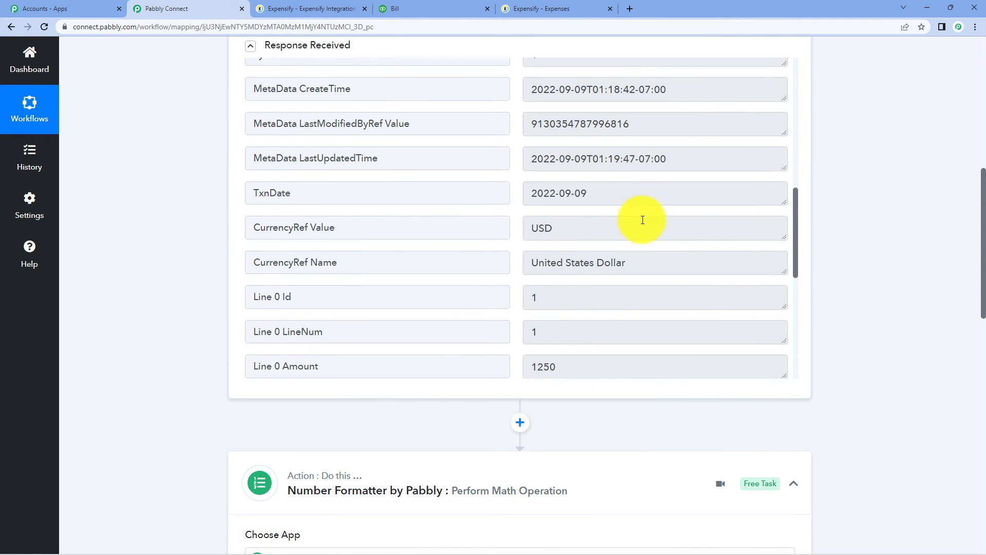
{"action": "scroll", "coordinate": [642, 219], "scroll_direction": "down", "scroll_amount": 3}
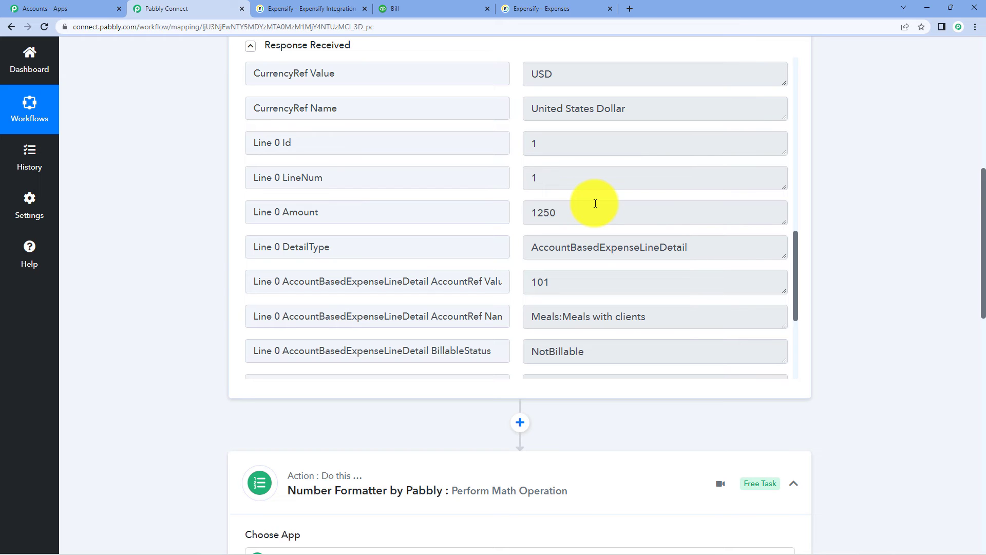
{"action": "scroll", "coordinate": [595, 204], "scroll_direction": "down", "scroll_amount": 4}
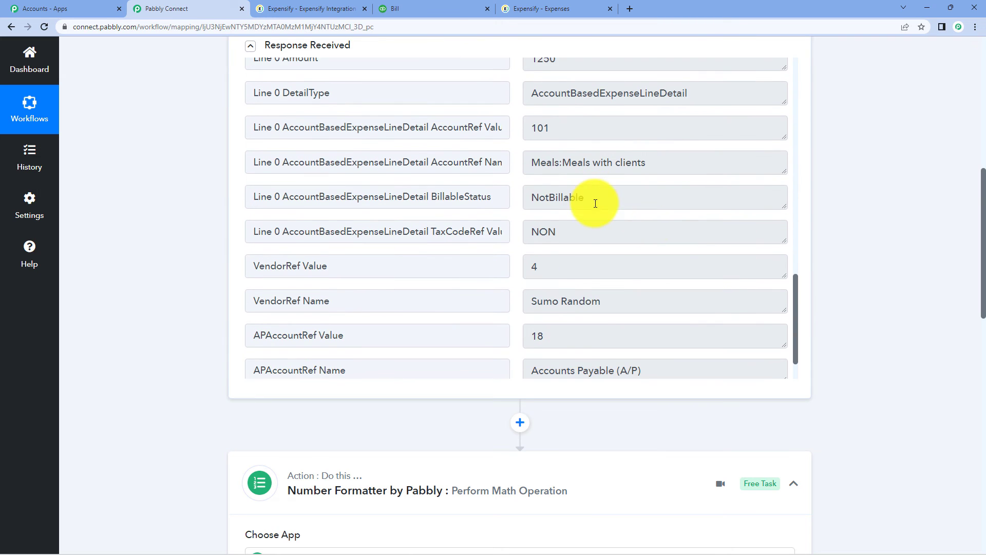
{"action": "scroll", "coordinate": [883, 236], "scroll_direction": "down", "scroll_amount": 12}
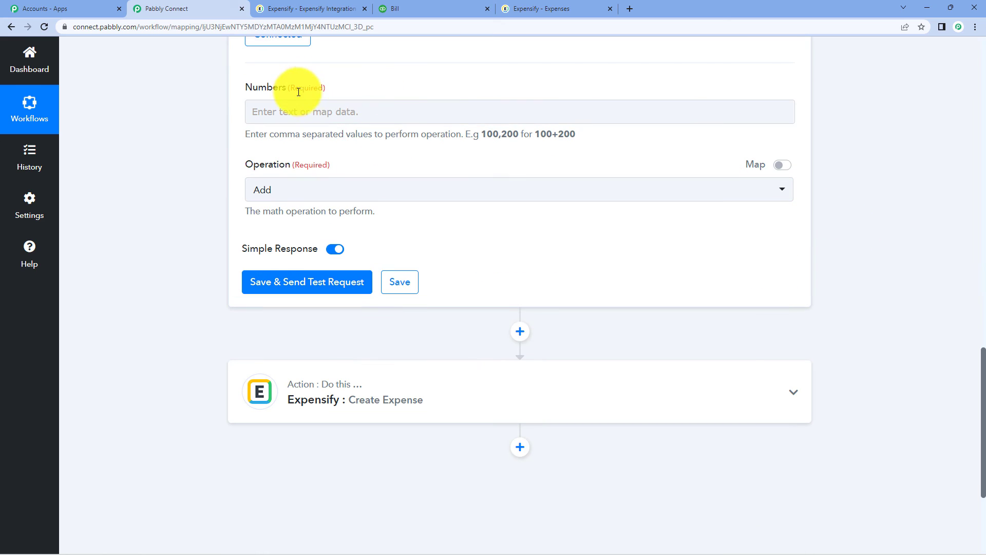
Map the Balance from the Quickbooks Online New Bill step into the Number Formatter's Numbers field
{"action": "left_click", "coordinate": [342, 110]}
{"action": "left_click", "coordinate": [365, 198]}
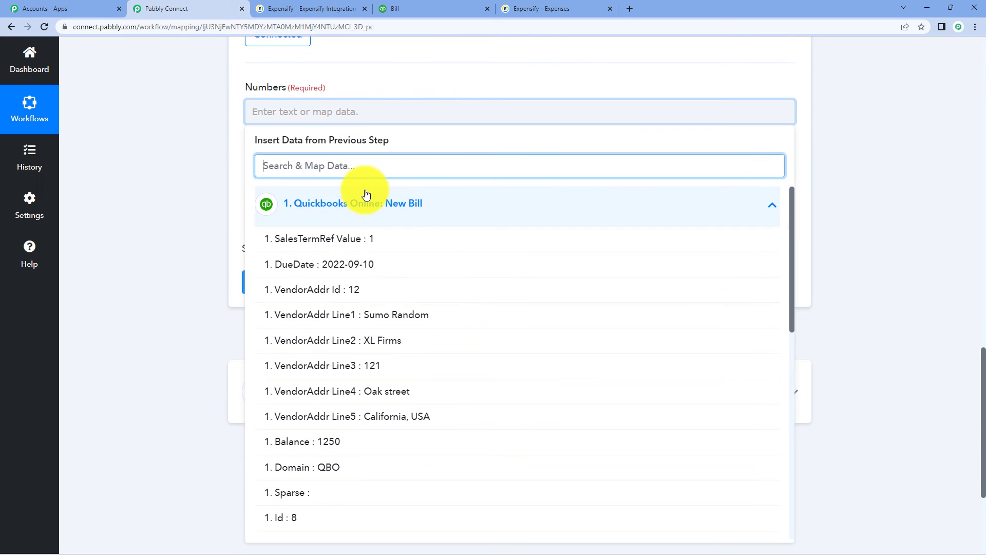
{"action": "scroll", "coordinate": [426, 317], "scroll_direction": "down", "scroll_amount": 5}
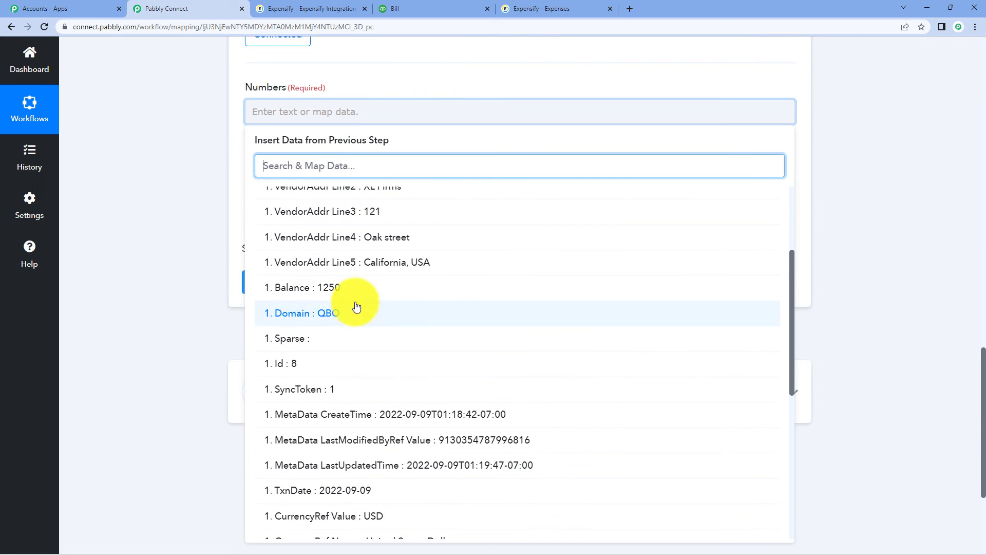
{"action": "left_click", "coordinate": [324, 289]}
{"action": "left_click", "coordinate": [877, 183]}
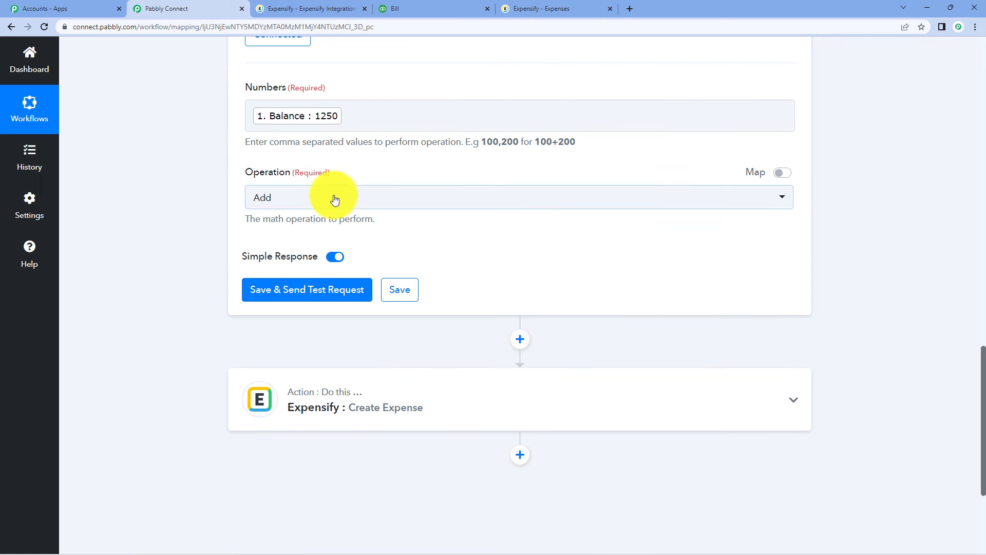
Set the operation to Multiply, append ",100" to the mapped Balance in Numbers, and save and send a test request
{"action": "left_click", "coordinate": [290, 197]}
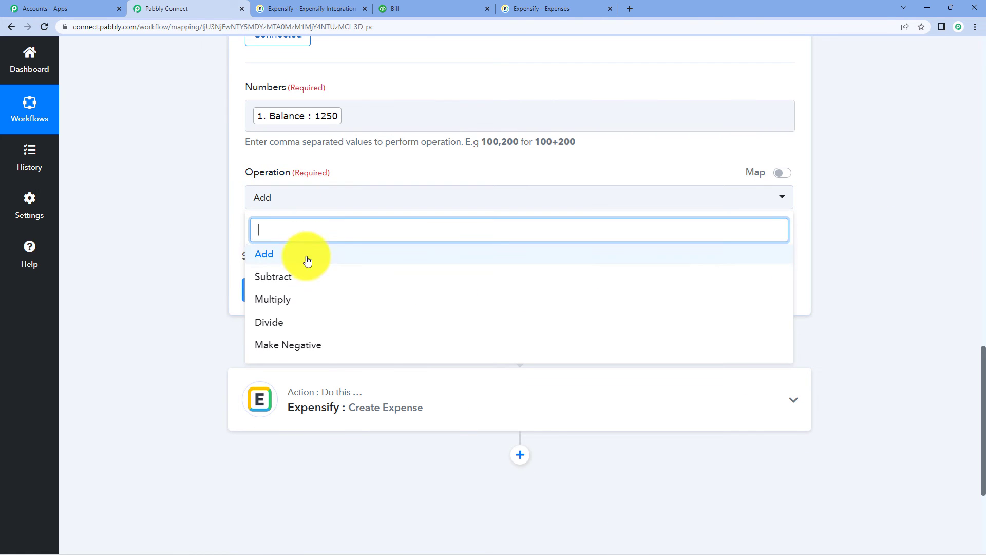
{"action": "left_click", "coordinate": [304, 301]}
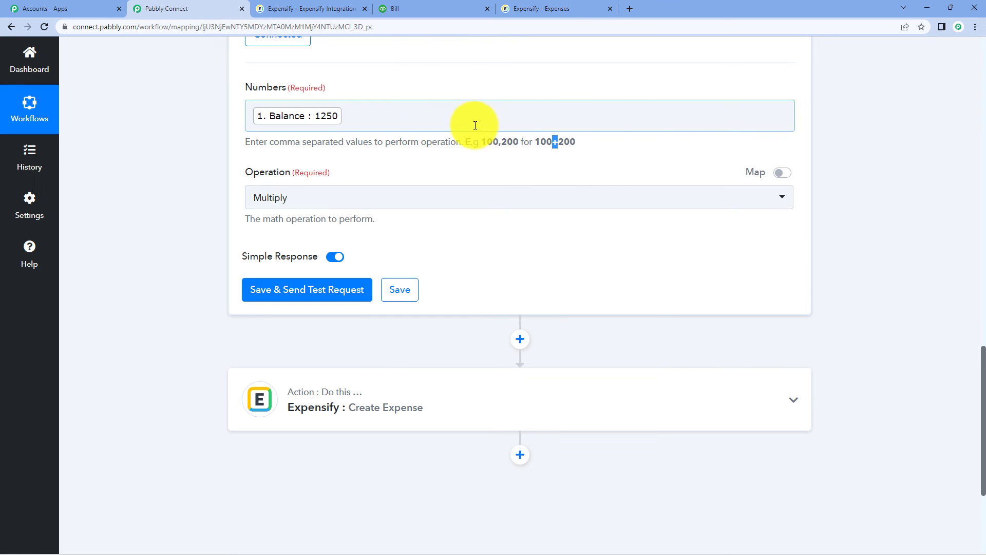
{"action": "left_click", "coordinate": [433, 125]}
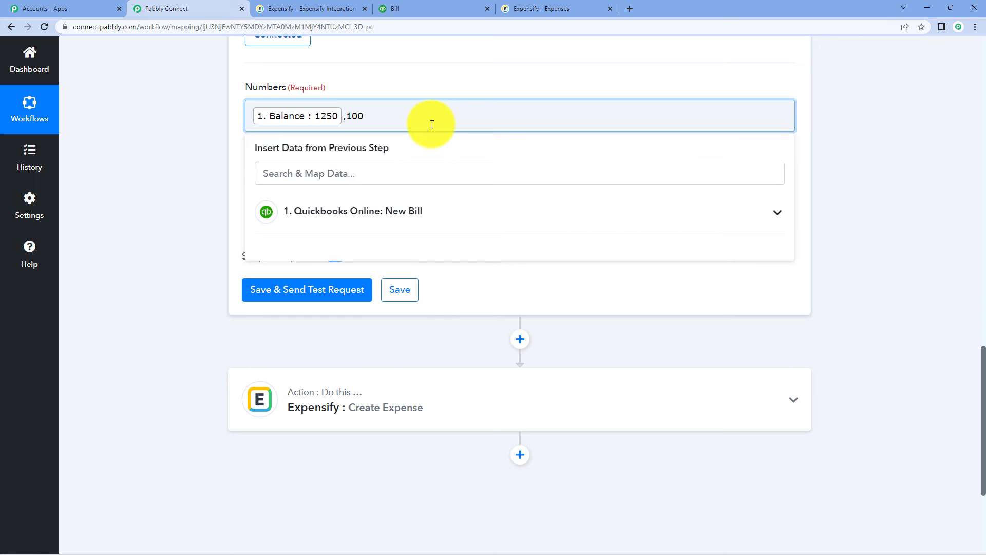
{"action": "left_click", "coordinate": [951, 157]}
{"action": "left_click", "coordinate": [328, 304]}
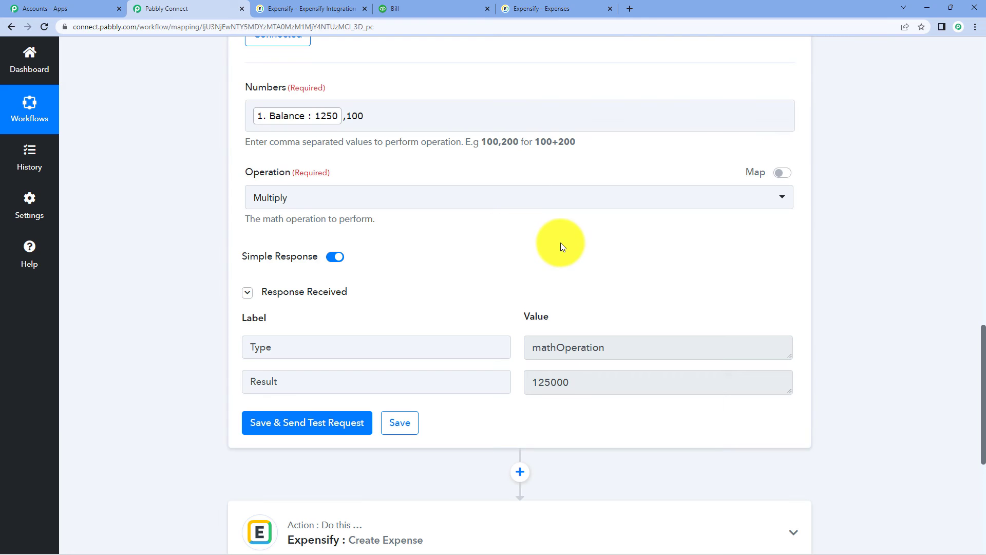
Reload the workflow page and expand the Expensify Create Expense action
{"action": "scroll", "coordinate": [562, 237], "scroll_direction": "down", "scroll_amount": 6}
{"action": "left_click", "coordinate": [44, 31]}
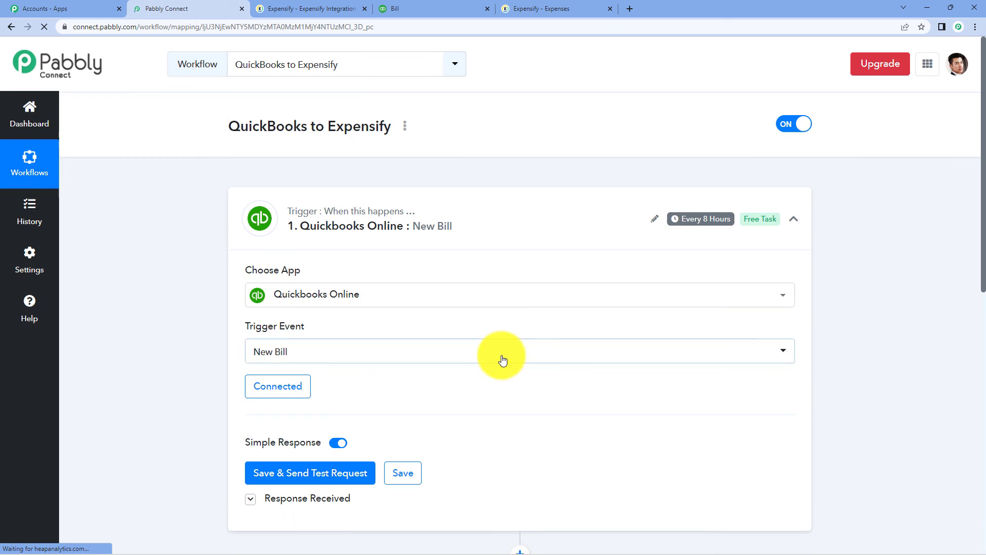
{"action": "scroll", "coordinate": [502, 356], "scroll_direction": "down", "scroll_amount": 8}
{"action": "scroll", "coordinate": [501, 357], "scroll_direction": "down", "scroll_amount": 2}
{"action": "left_click", "coordinate": [385, 226]}
{"action": "scroll", "coordinate": [496, 314], "scroll_direction": "down", "scroll_amount": 6}
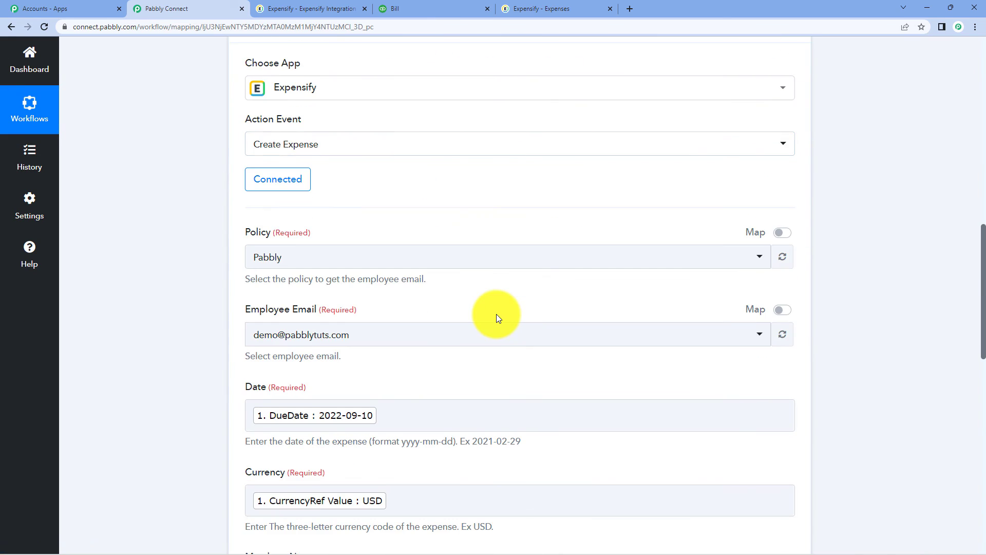
Replace the Amount mapping of the Create Expense action with the Result from the Number Formatter step
{"action": "scroll", "coordinate": [496, 313], "scroll_direction": "down", "scroll_amount": 5}
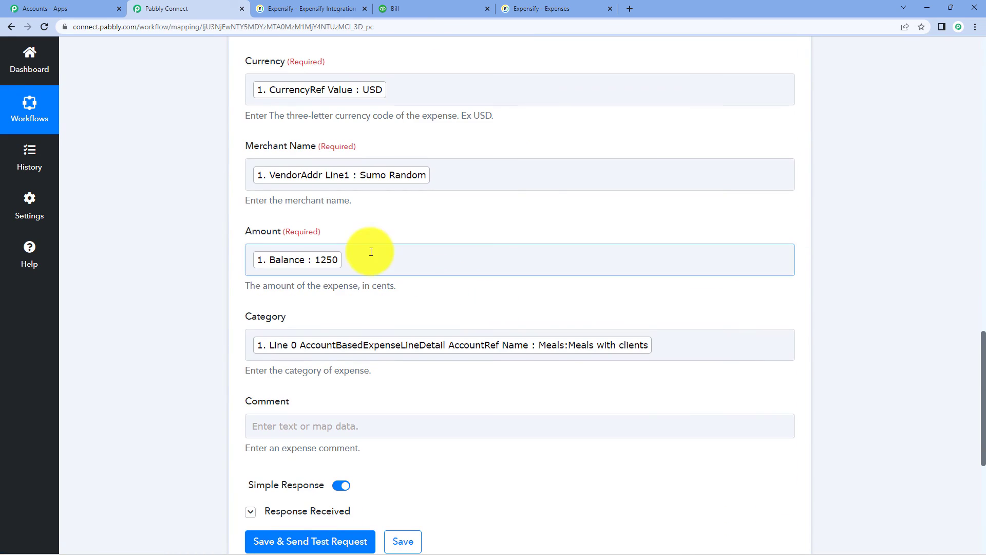
{"action": "left_click", "coordinate": [368, 259]}
{"action": "key", "text": "BackSpace"}
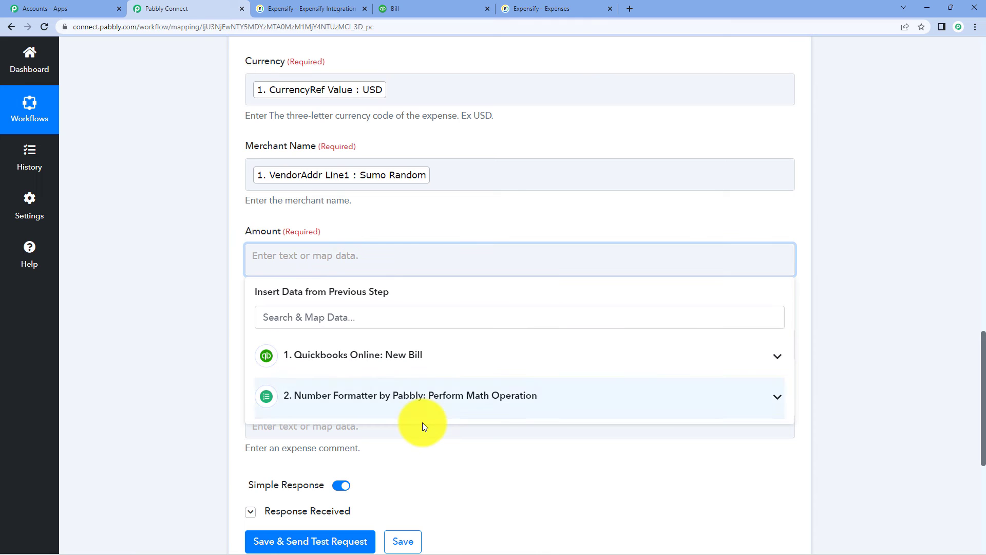
{"action": "left_click", "coordinate": [418, 400]}
{"action": "left_click", "coordinate": [362, 451]}
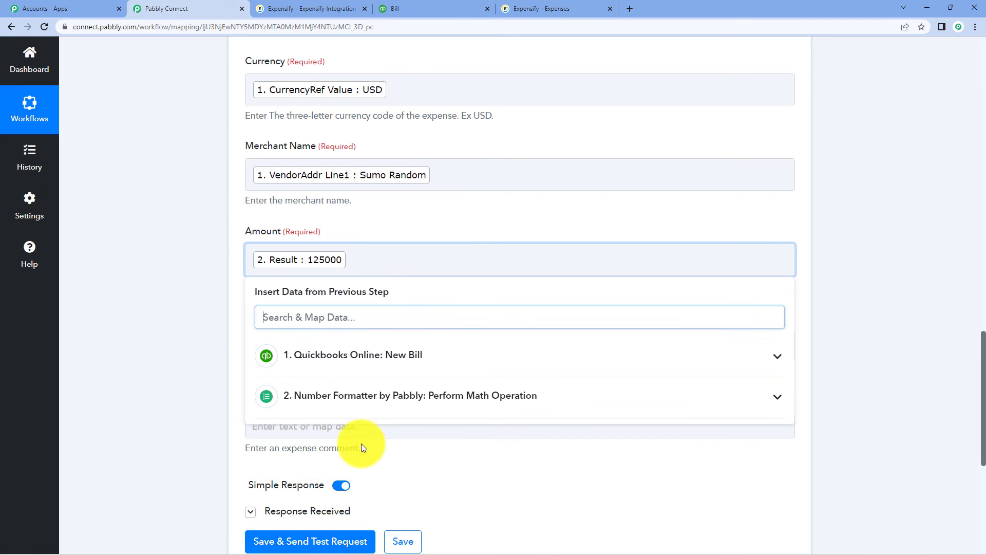
{"action": "left_click", "coordinate": [889, 173]}
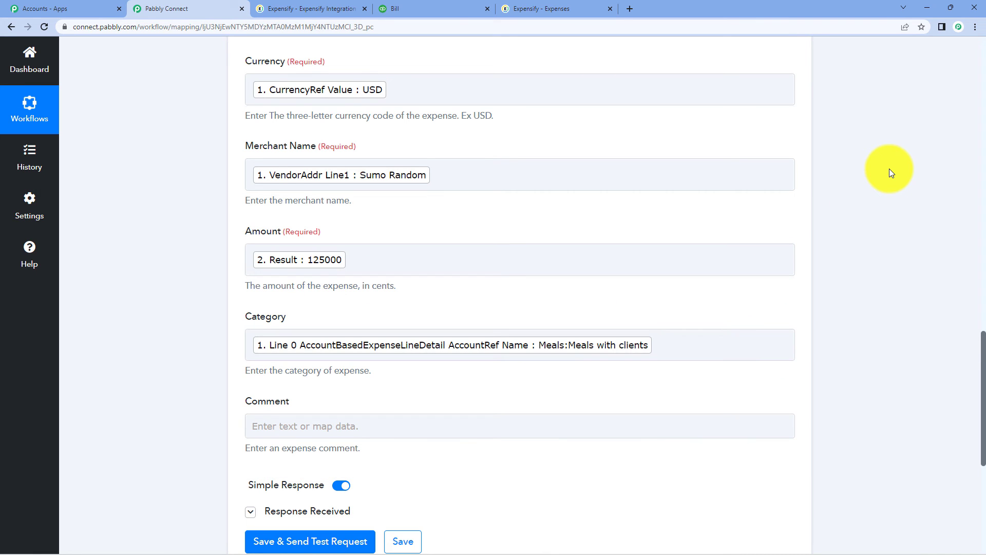
Review the mapped expense fields, save the Create Expense action with a new test request, and look through its response
{"action": "scroll", "coordinate": [890, 170], "scroll_direction": "up", "scroll_amount": 7}
{"action": "scroll", "coordinate": [887, 173], "scroll_direction": "down", "scroll_amount": 6}
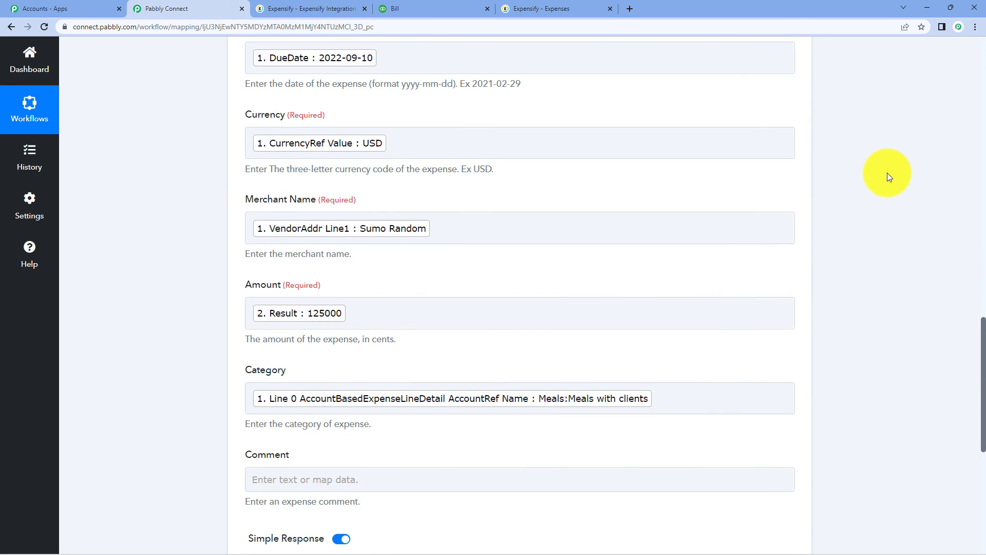
{"action": "scroll", "coordinate": [887, 173], "scroll_direction": "down", "scroll_amount": 5}
{"action": "left_click", "coordinate": [331, 337]}
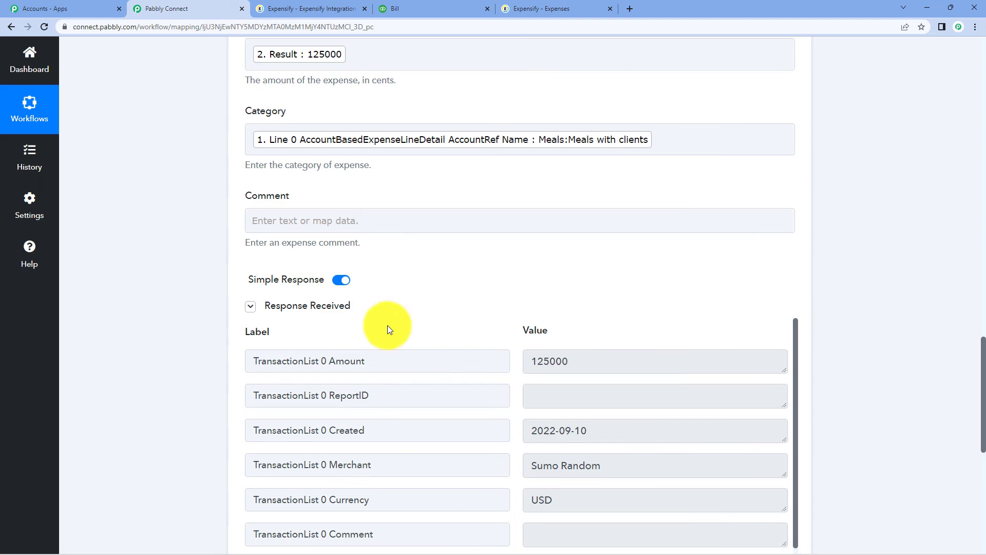
{"action": "scroll", "coordinate": [587, 324], "scroll_direction": "down", "scroll_amount": 3}
{"action": "scroll", "coordinate": [814, 251], "scroll_direction": "down", "scroll_amount": 5}
Switch to Expensify, refresh the expenses list, and inspect the details of the newly created expense
{"action": "left_click", "coordinate": [541, 6]}
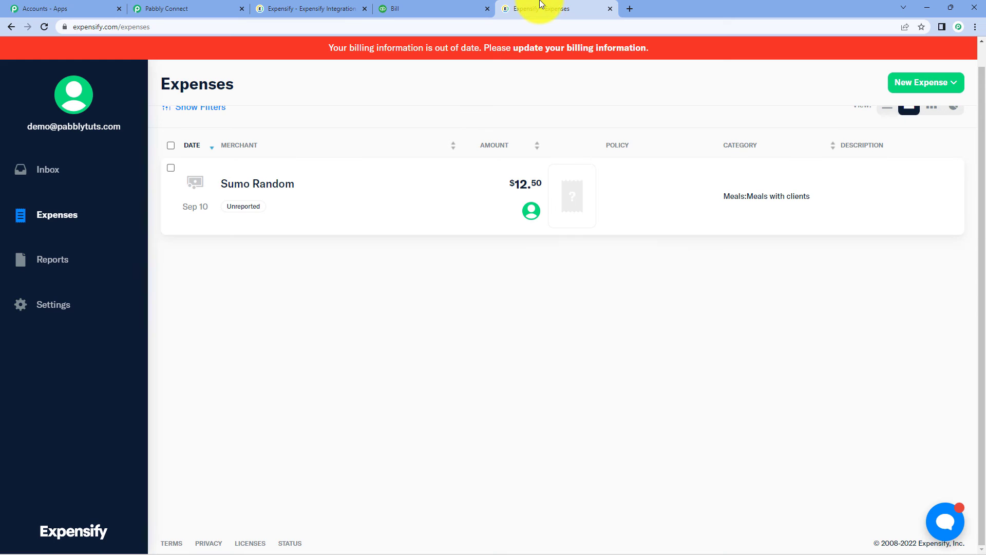
{"action": "left_click", "coordinate": [44, 28]}
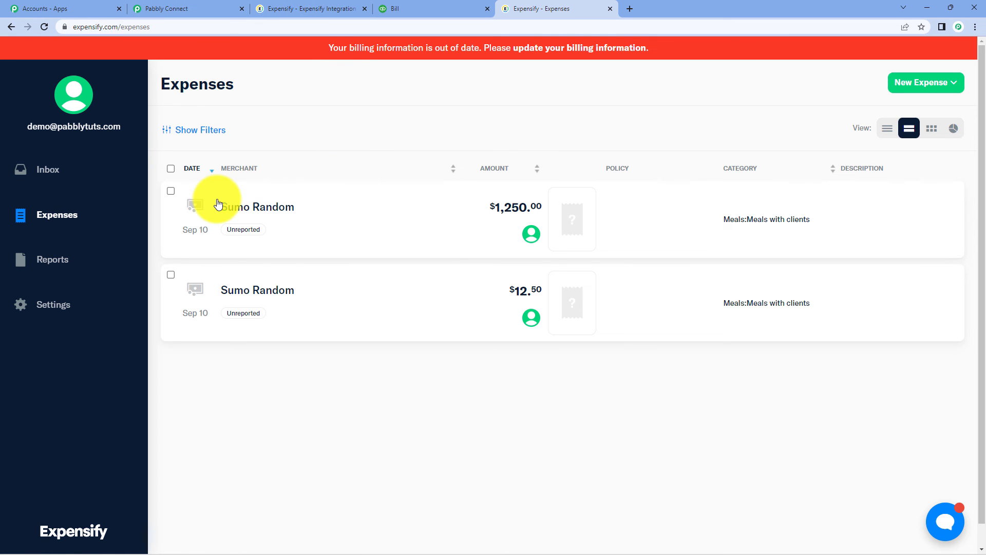
{"action": "left_click", "coordinate": [198, 215]}
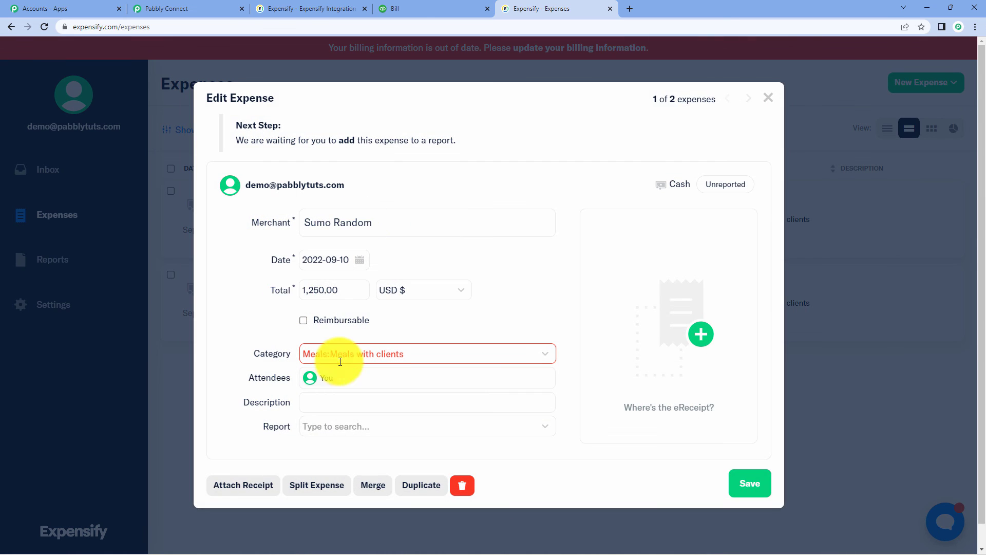
{"action": "left_click", "coordinate": [768, 94]}
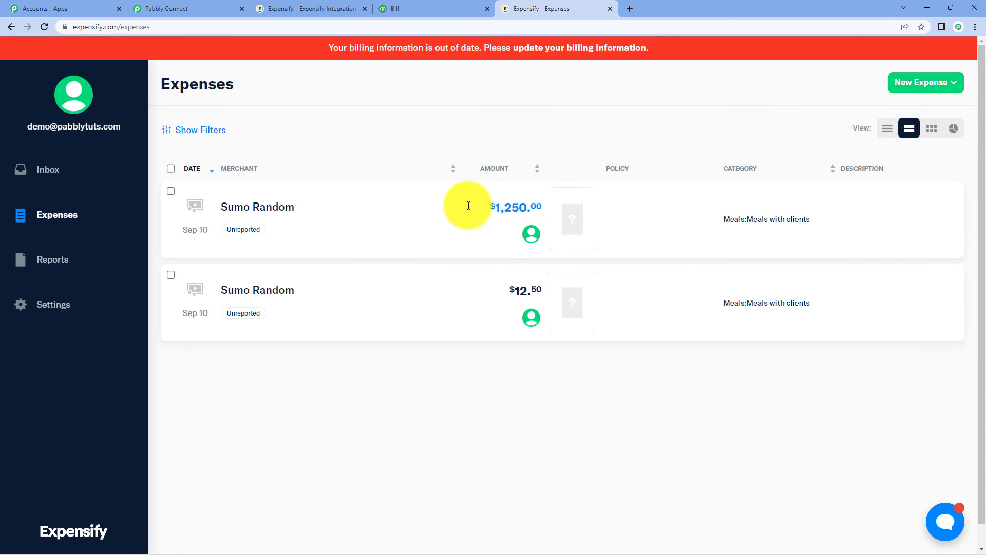
Return to Pabbly Connect, collapse the Create Expense action, and review the Quickbooks Online New Bill trigger
{"action": "left_click", "coordinate": [156, 9]}
{"action": "scroll", "coordinate": [513, 195], "scroll_direction": "up", "scroll_amount": 3}
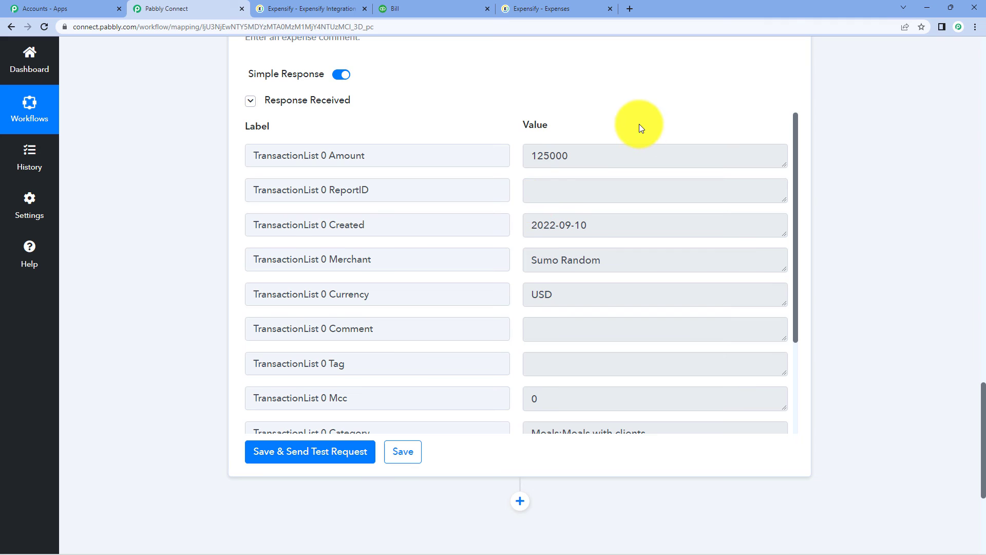
{"action": "scroll", "coordinate": [639, 124], "scroll_direction": "up", "scroll_amount": 20}
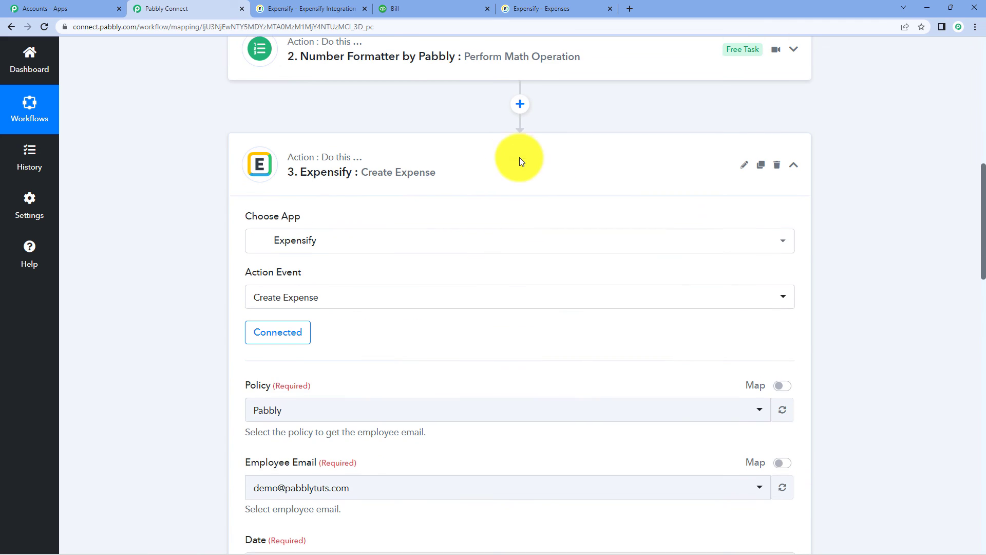
{"action": "left_click", "coordinate": [445, 183]}
{"action": "scroll", "coordinate": [447, 185], "scroll_direction": "up", "scroll_amount": 5}
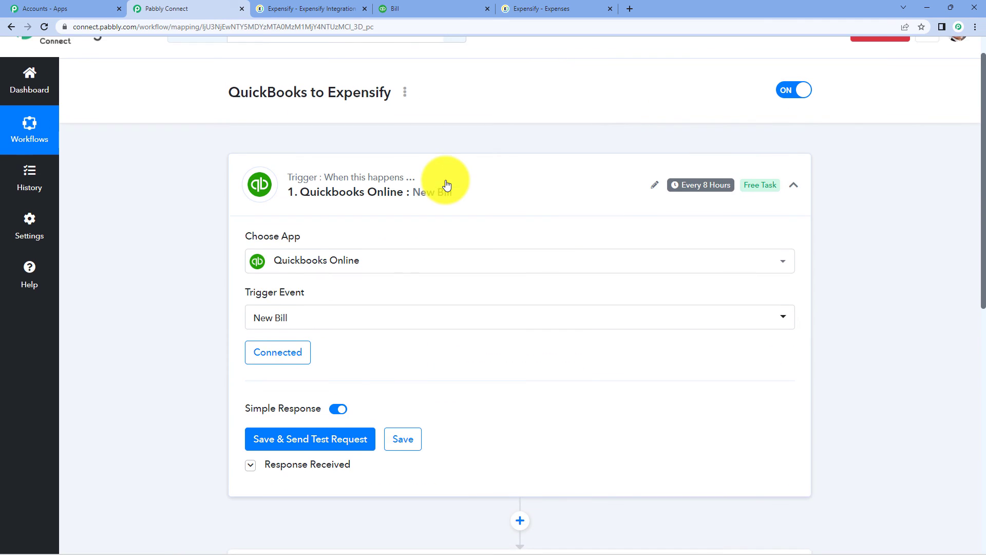
{"action": "scroll", "coordinate": [446, 185], "scroll_direction": "up", "scroll_amount": 1}
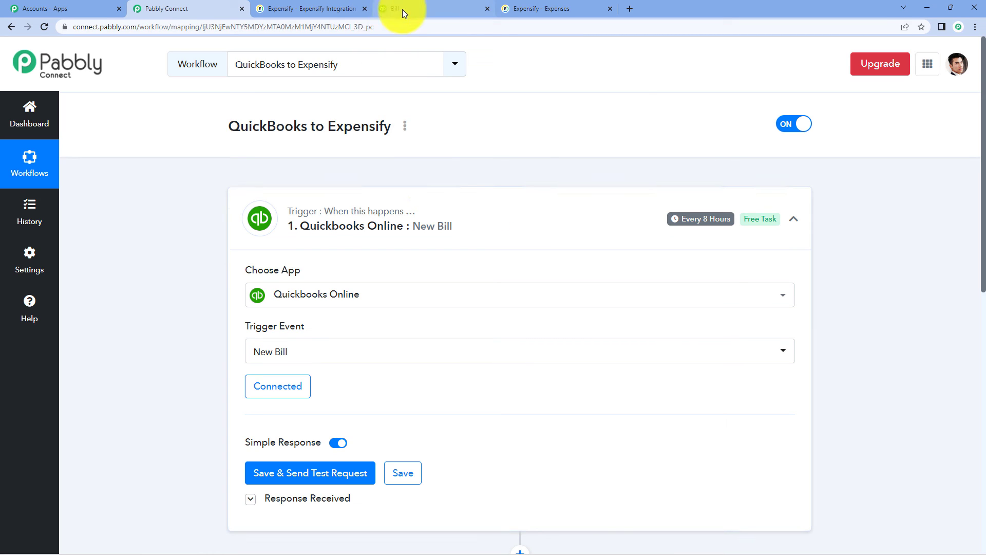
{"action": "mouse_move", "coordinate": [402, 9]}
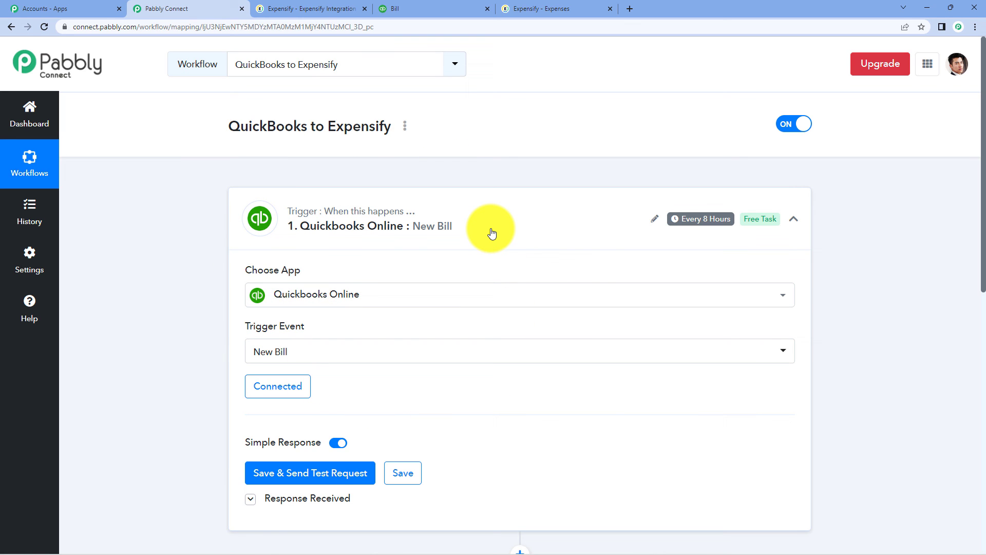
{"action": "scroll", "coordinate": [492, 234], "scroll_direction": "down", "scroll_amount": 1}
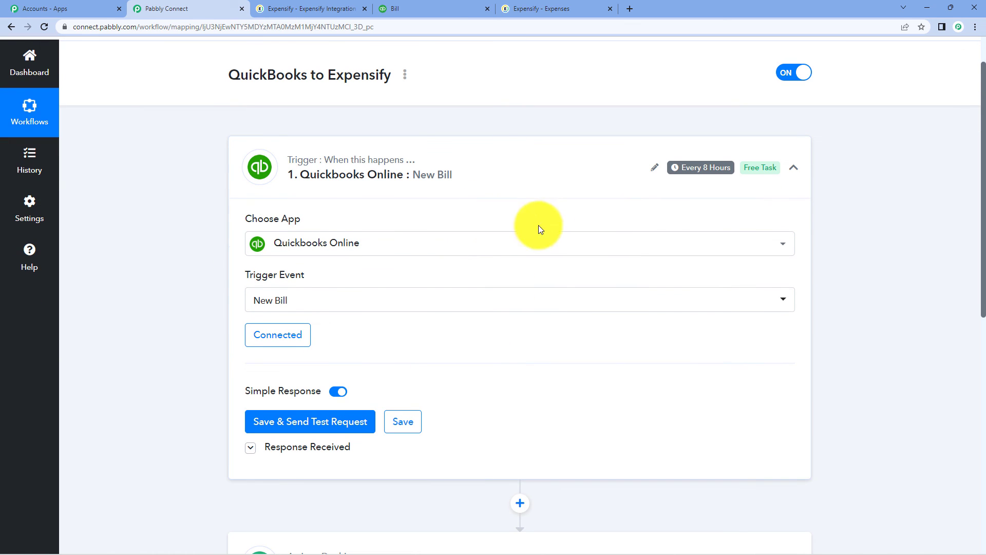
Look at the expenses list in Expensify again, return to Pabbly Connect, and collapse the Quickbooks Online trigger
{"action": "left_click", "coordinate": [587, 6]}
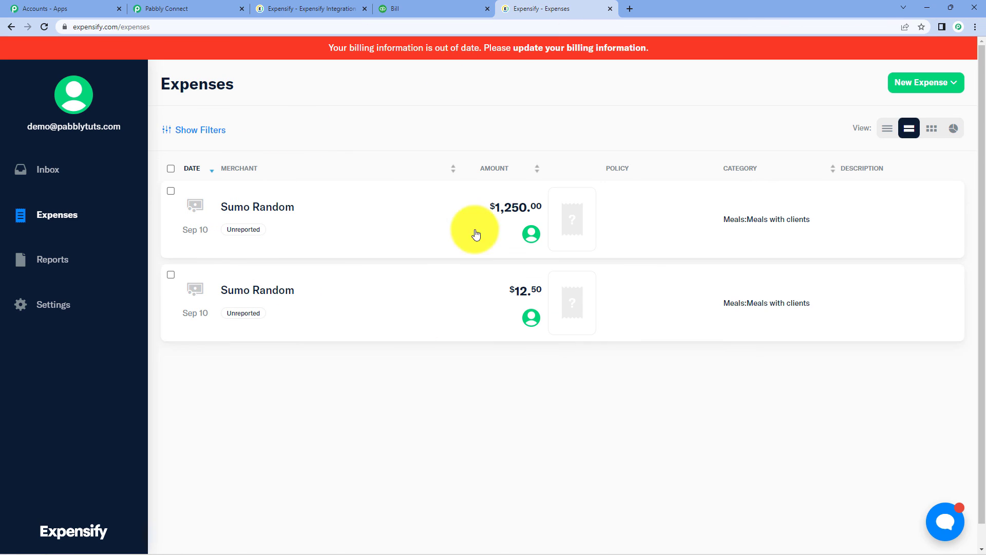
{"action": "left_click", "coordinate": [184, 6]}
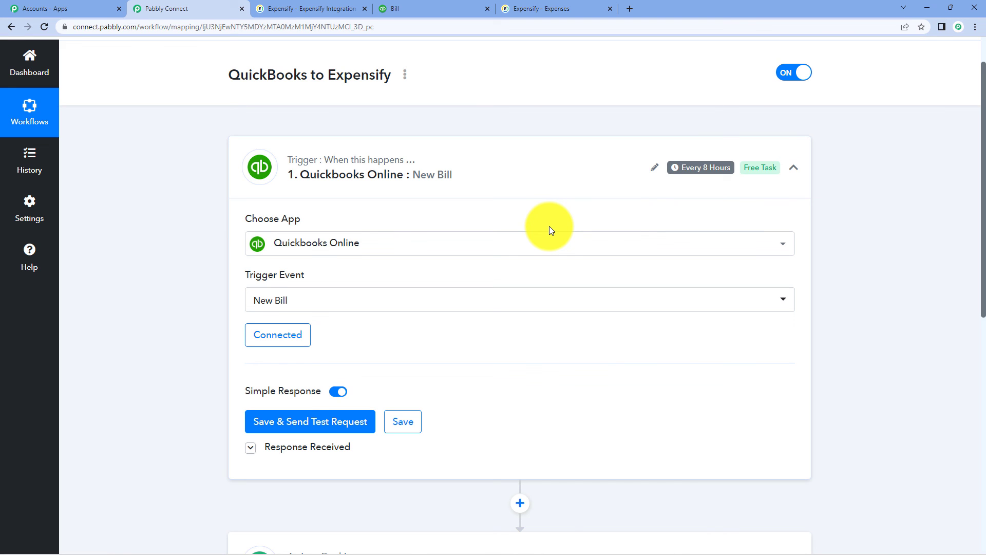
{"action": "left_click", "coordinate": [524, 182]}
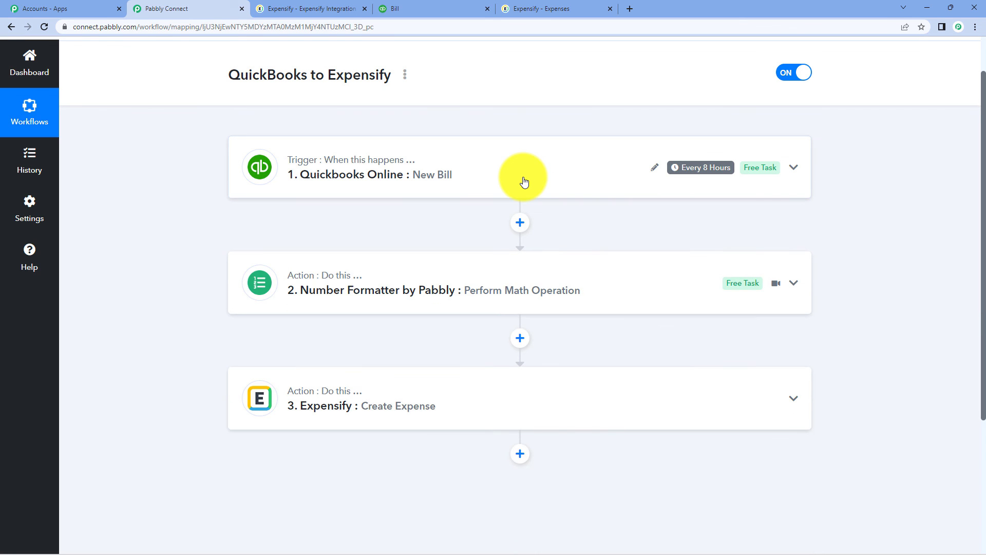